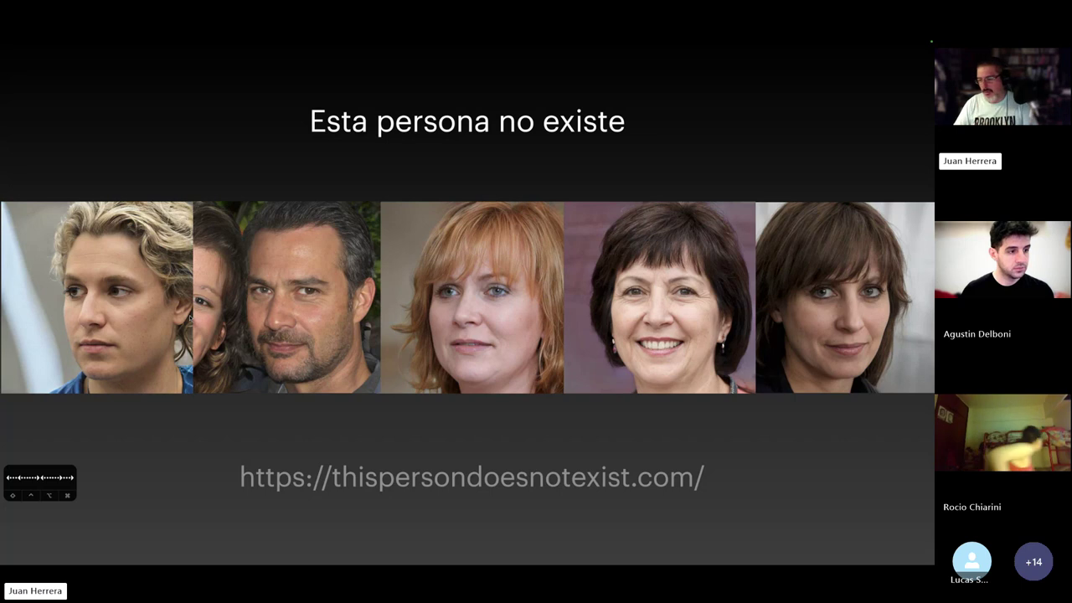
- Advance the slideshow to the Playground AI slide, reveal its web link and leave the presentation
key("Right")
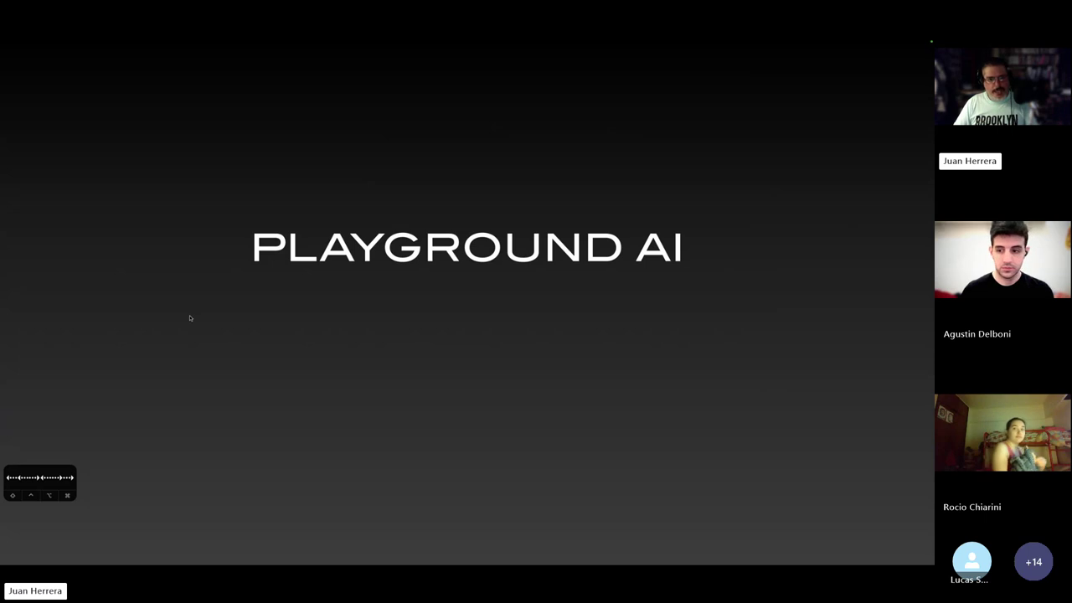
key("Right")
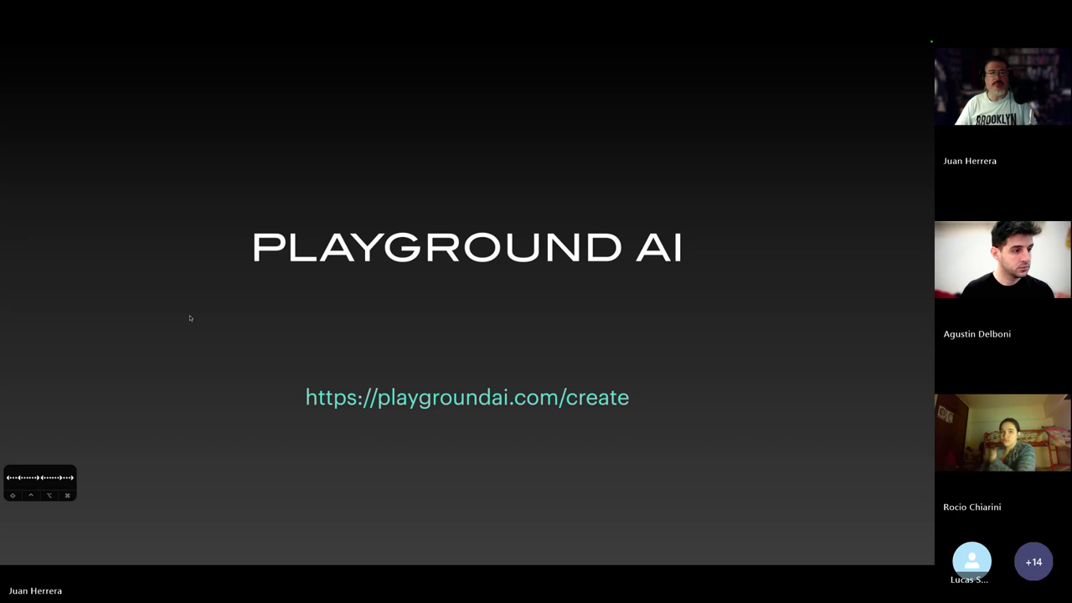
left_click(447, 406)
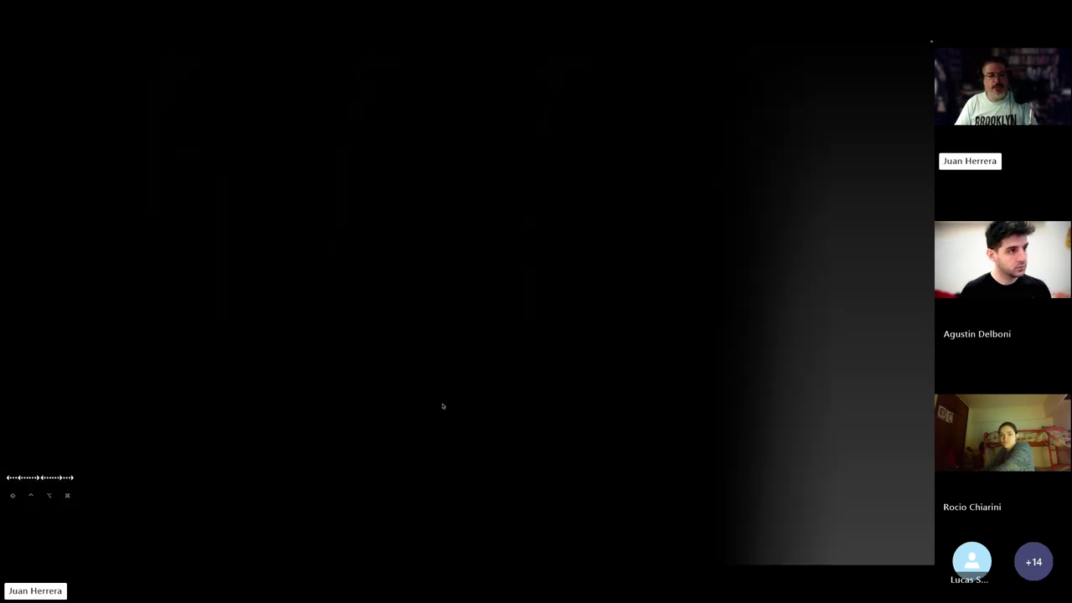
left_click(447, 346)
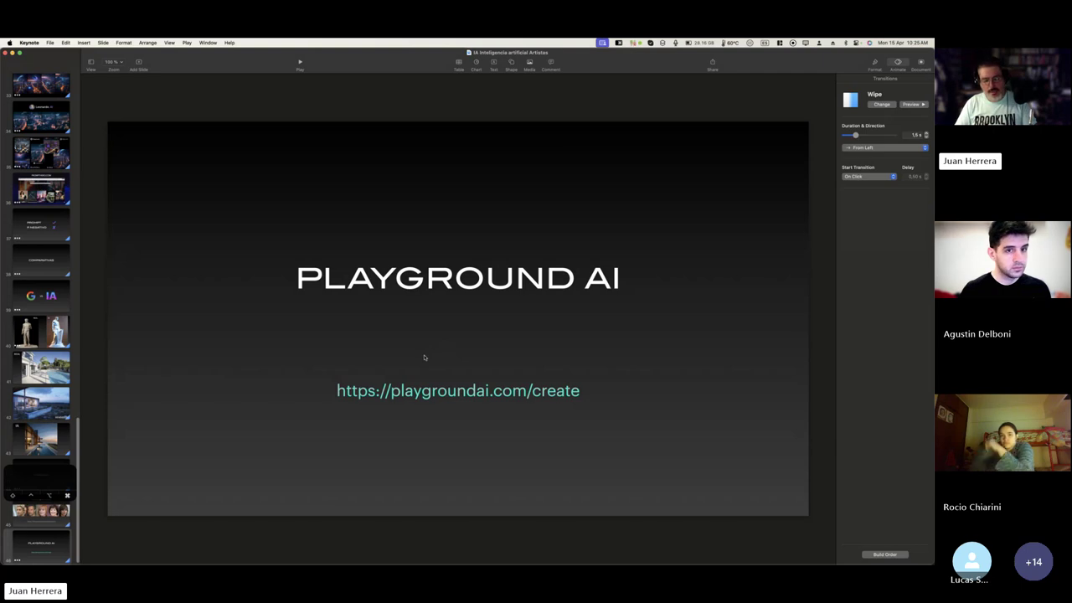
- Switch to the Safari browser and launch the Leonardo.Ai web app from its home page
key("super+h")
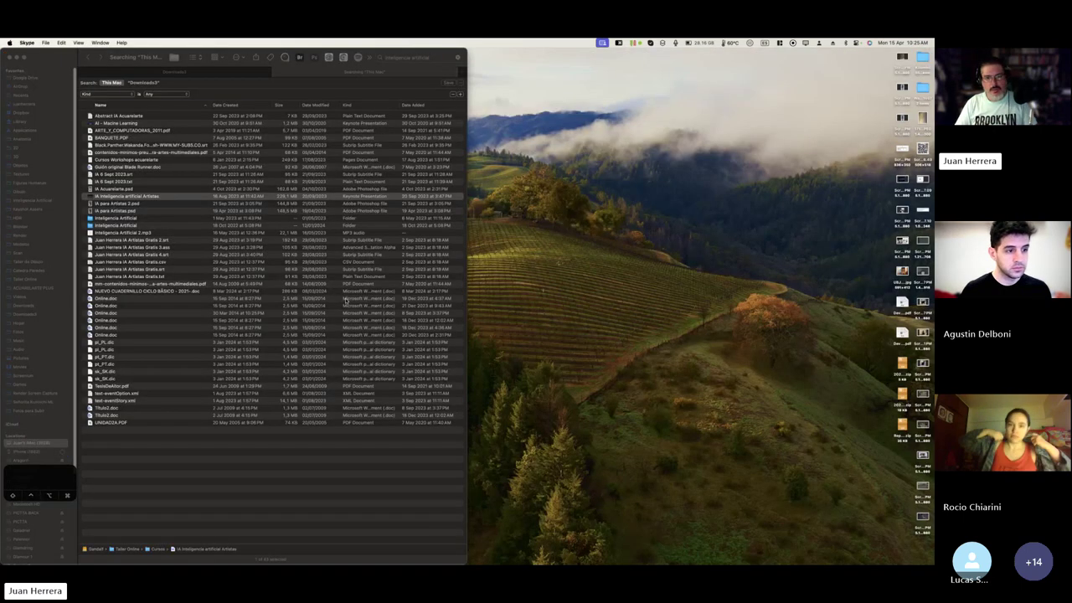
key("super+Tab")
key("super+Tab")
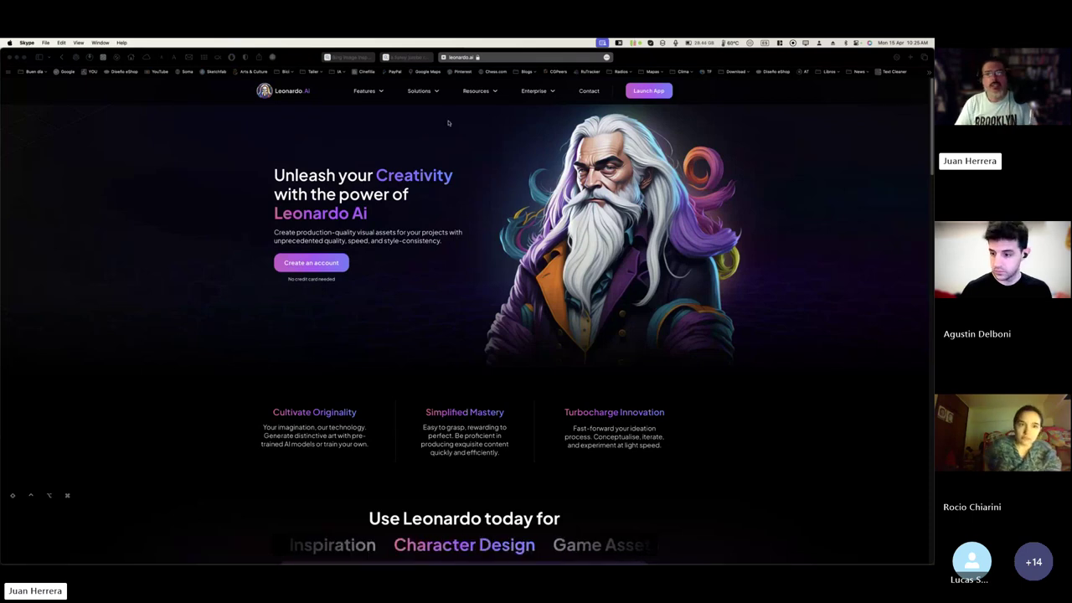
left_click(645, 58)
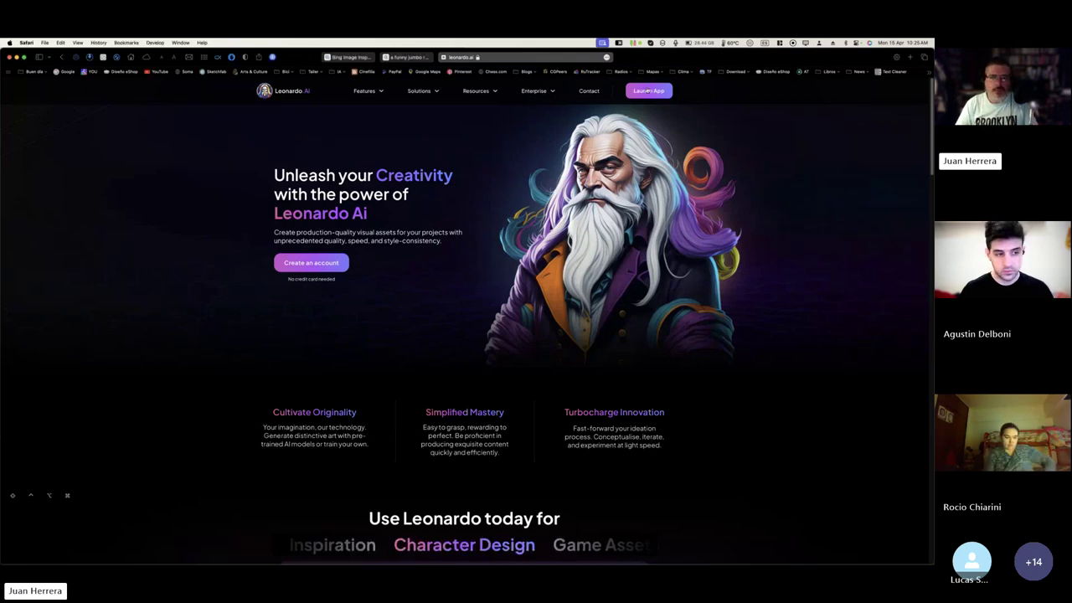
key("super+t")
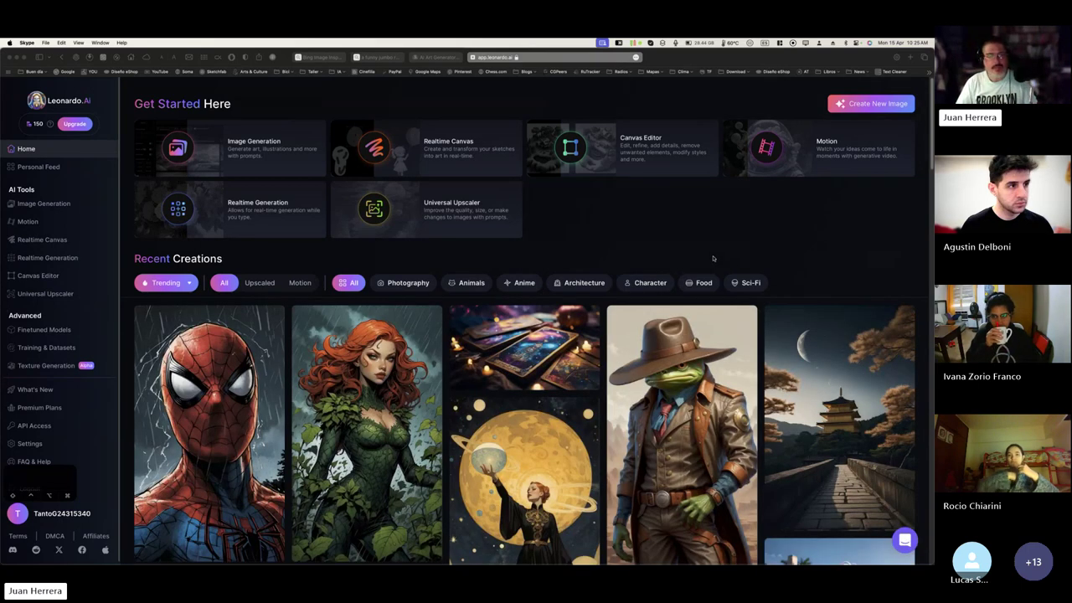
- Open the Spider-Man artwork in Recent Creations, copy its prompt and close the artwork details
scroll(637, 253, "down", 2)
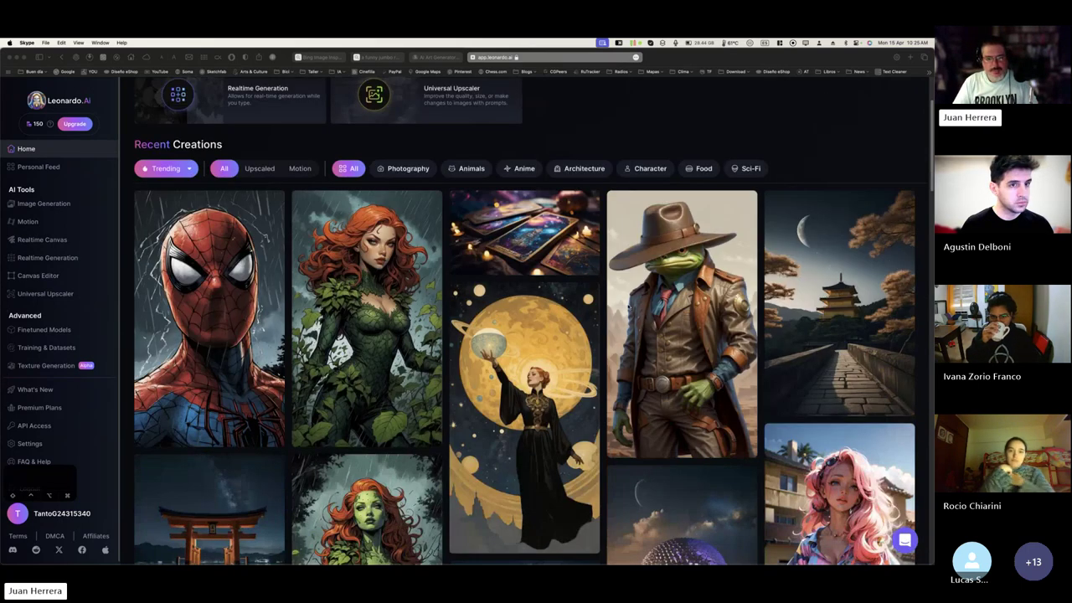
left_click(257, 287)
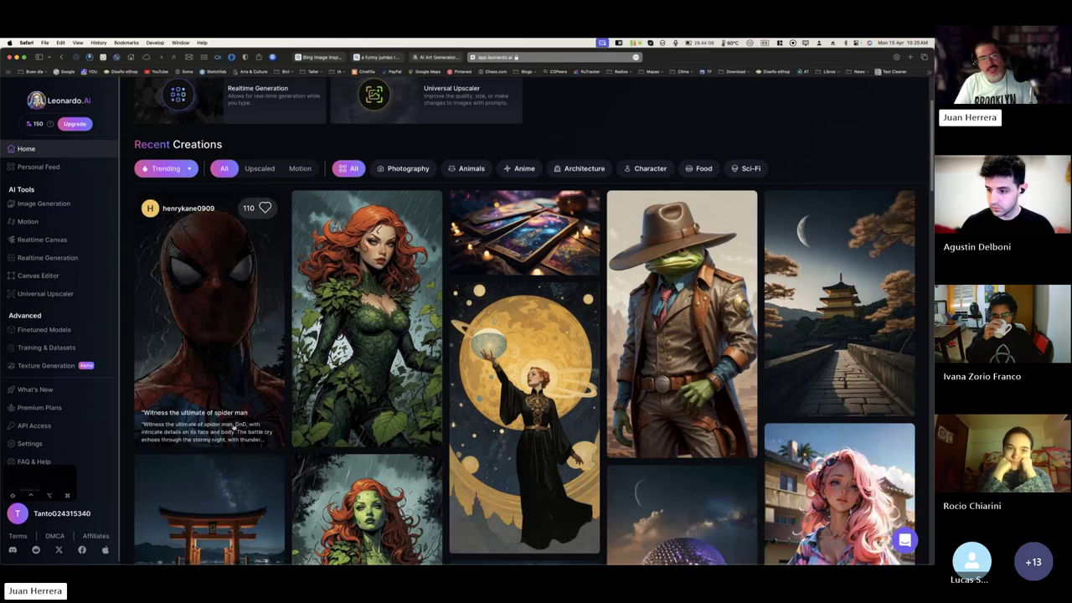
left_click(211, 339)
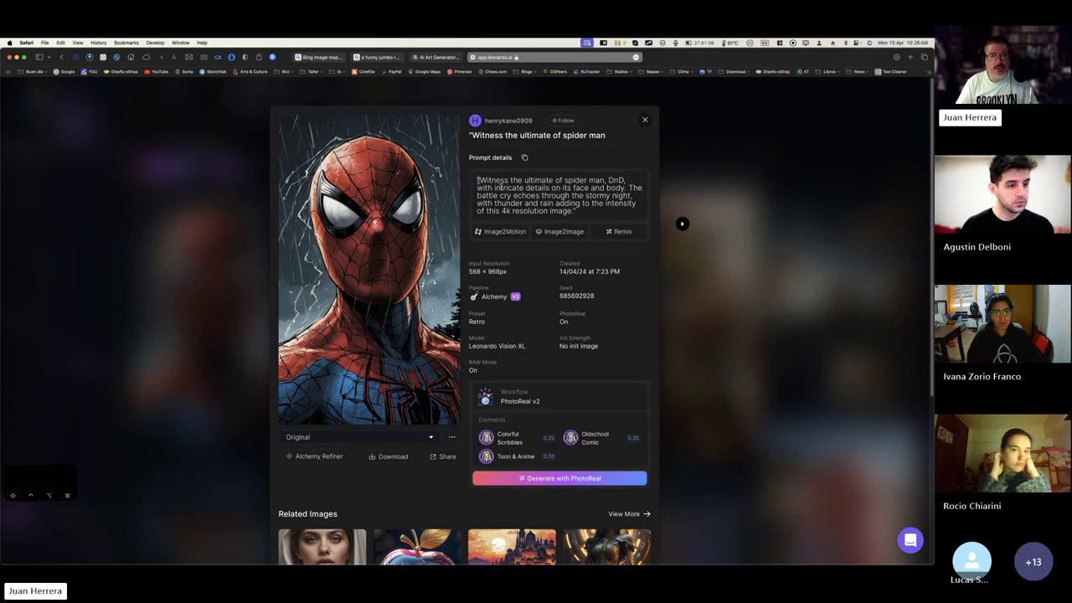
left_click_drag(478, 181, 576, 214)
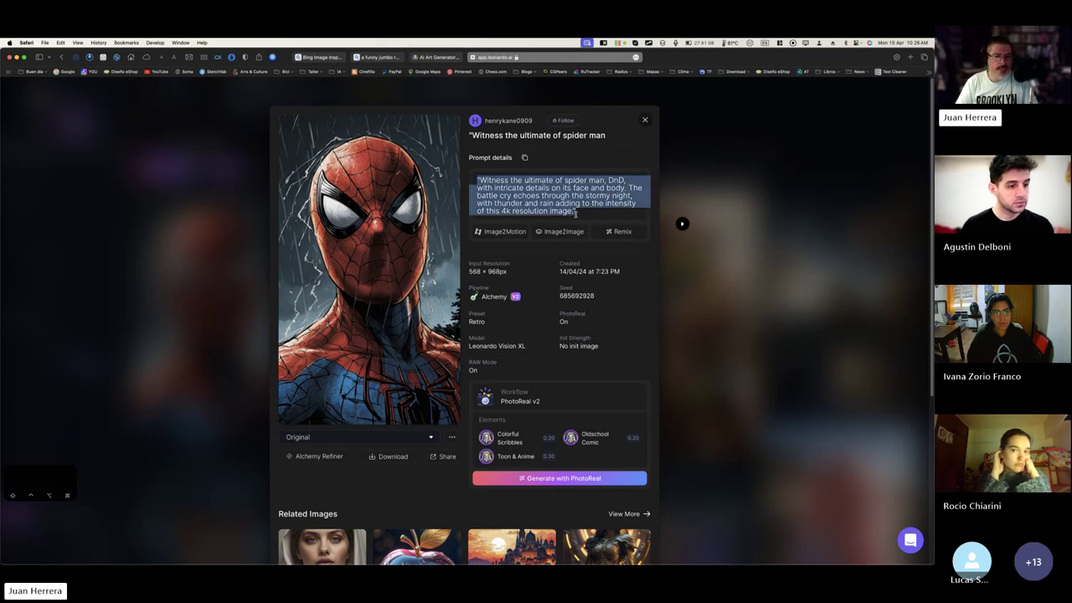
left_click(599, 214)
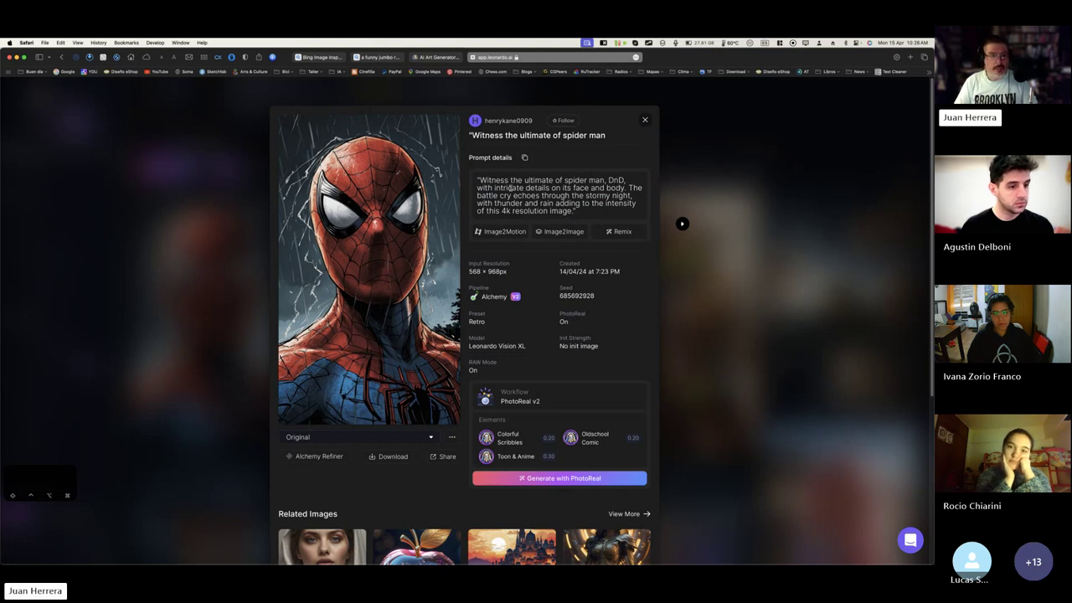
left_click(526, 158)
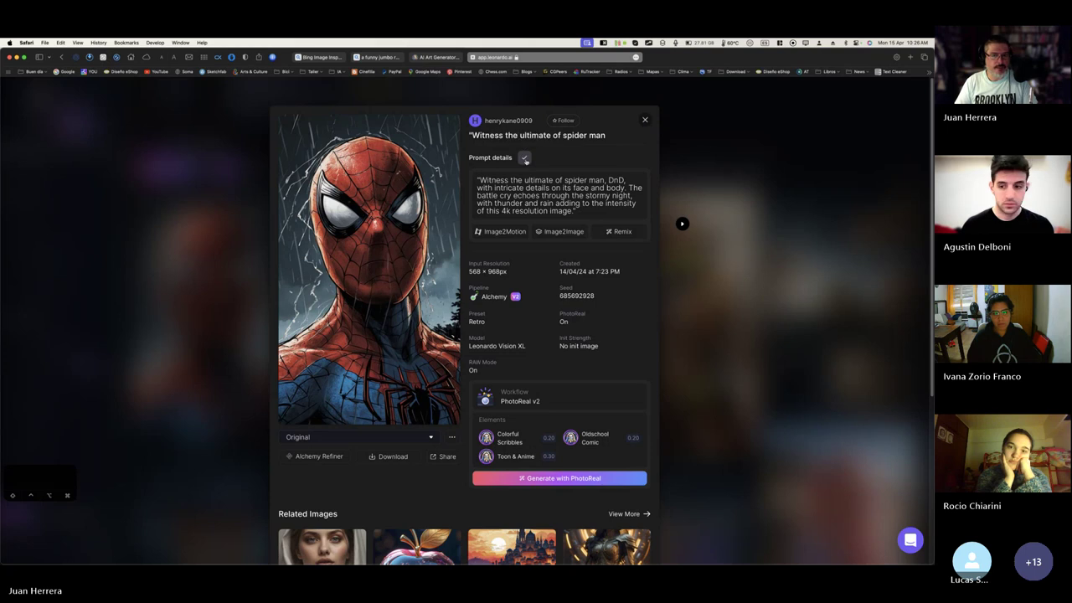
left_click(645, 120)
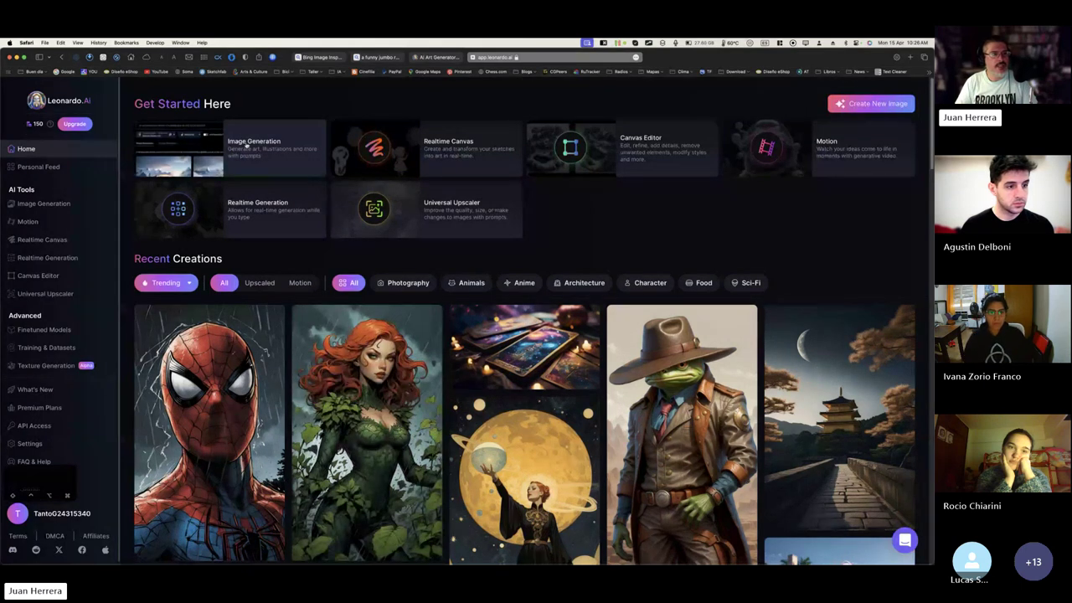
- Open Leonardo.Ai's image generation page and replace the existing prompt with the copied Spider-Man prompt
left_click(92, 207)
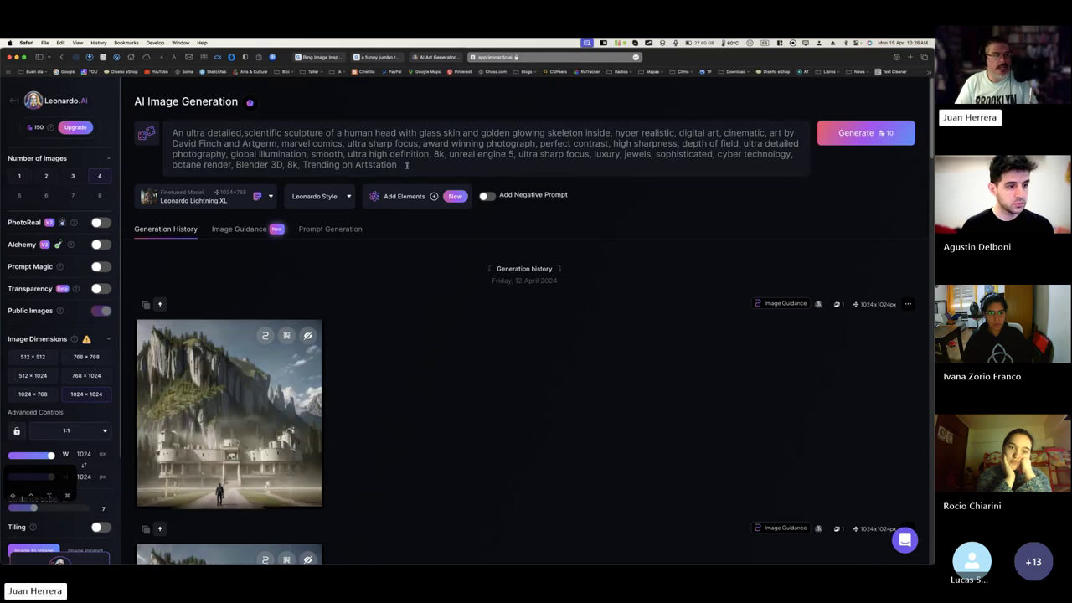
left_click_drag(408, 165, 190, 114)
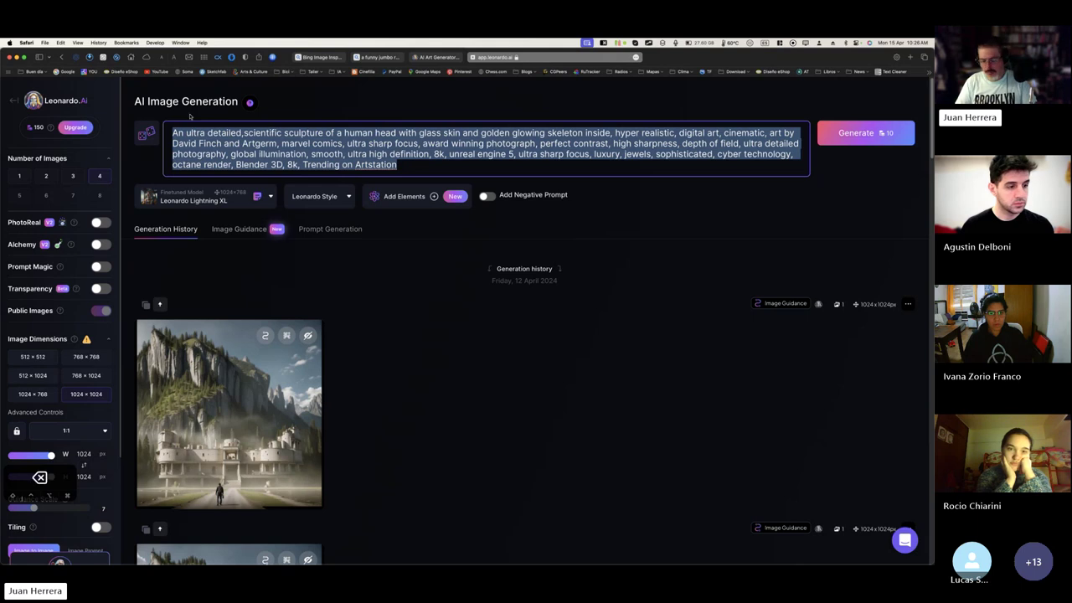
key("BackSpace")
key("super+v")
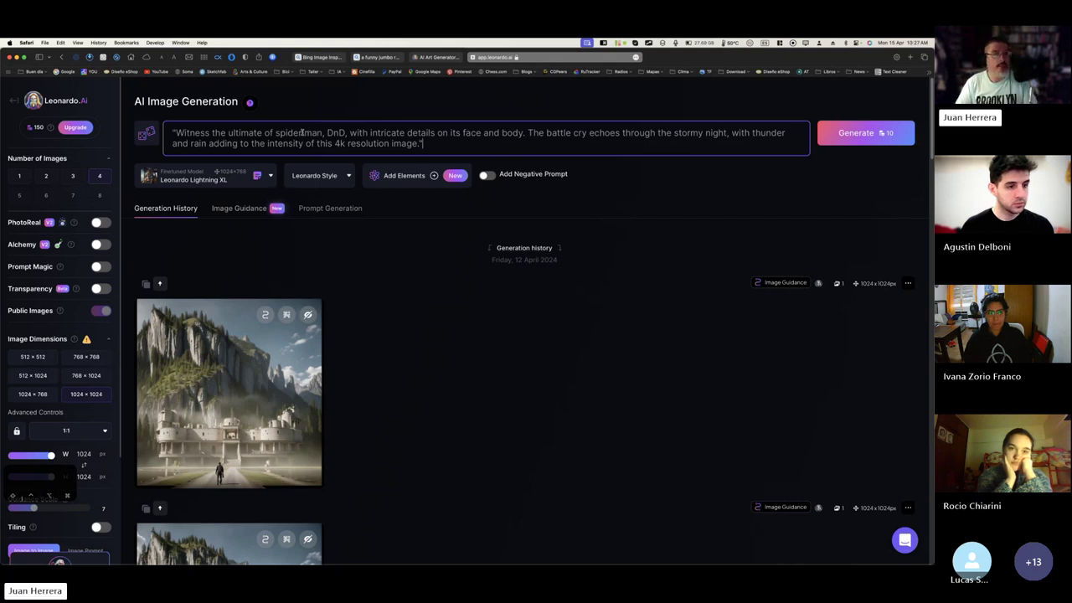
- Replace "Witness the ultimate of spider man" with "Batman" in the prompt and generate the images
left_click_drag(301, 132, 176, 132)
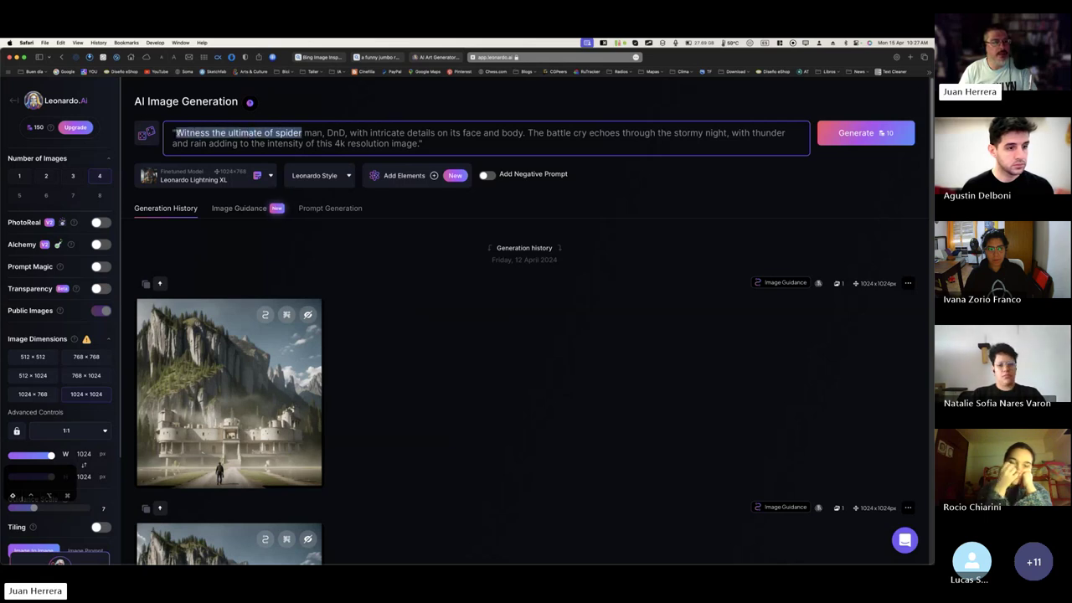
type("Bat")
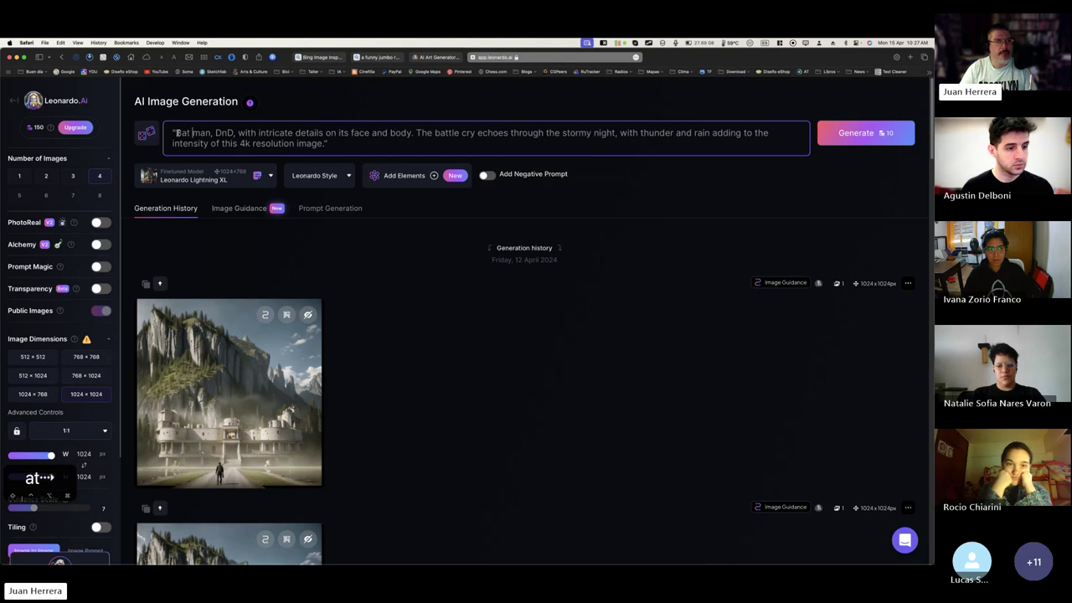
key("Right")
key("BackSpace")
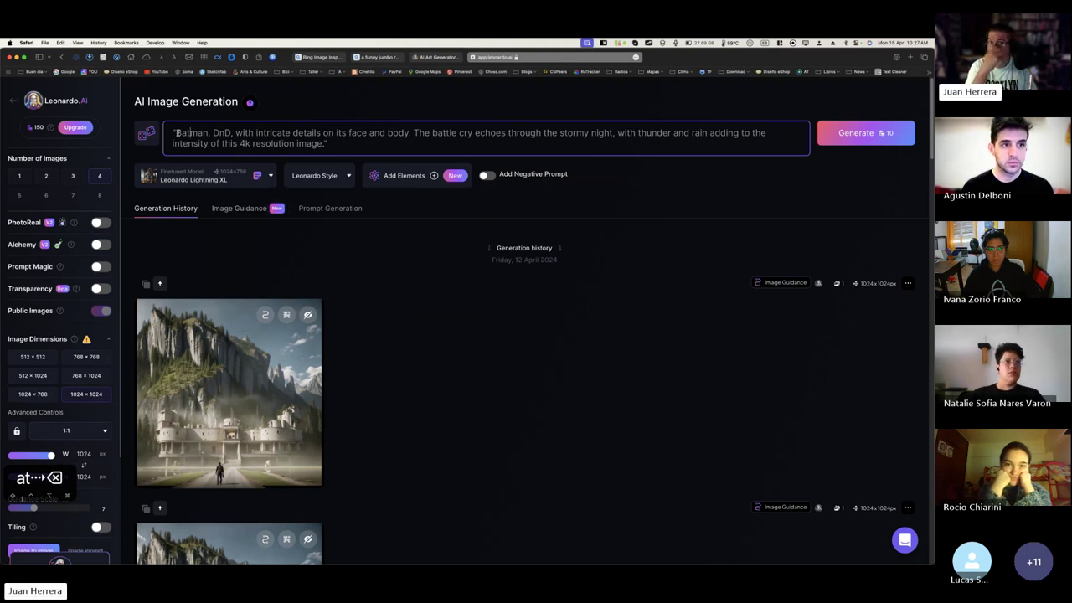
left_click(872, 140)
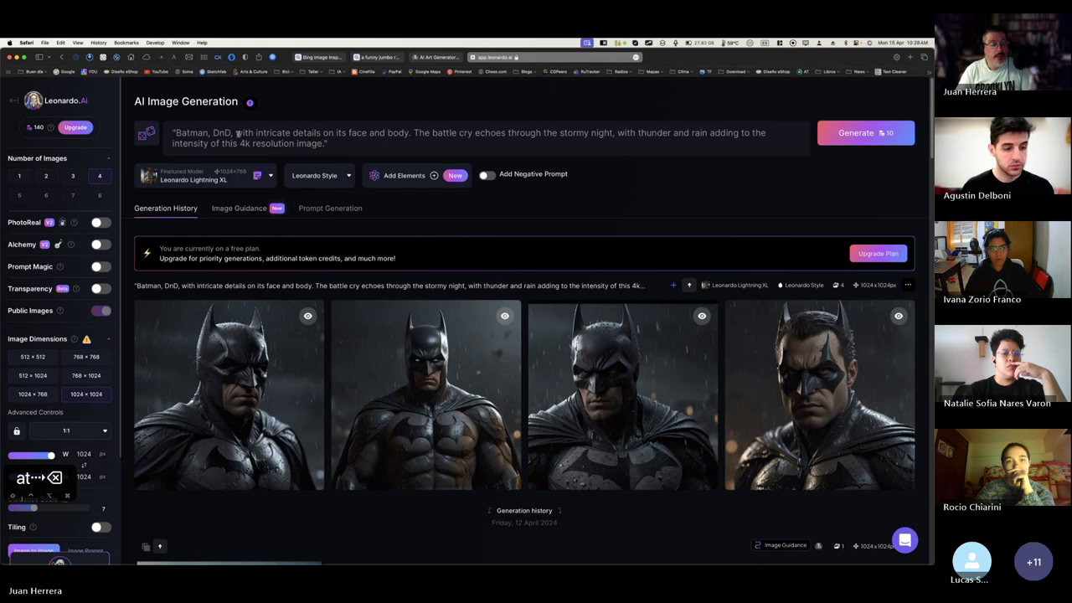
- Compare the prompt's detail wording with the generated Batman images and view the first image enlarged
left_click_drag(237, 134, 409, 133)
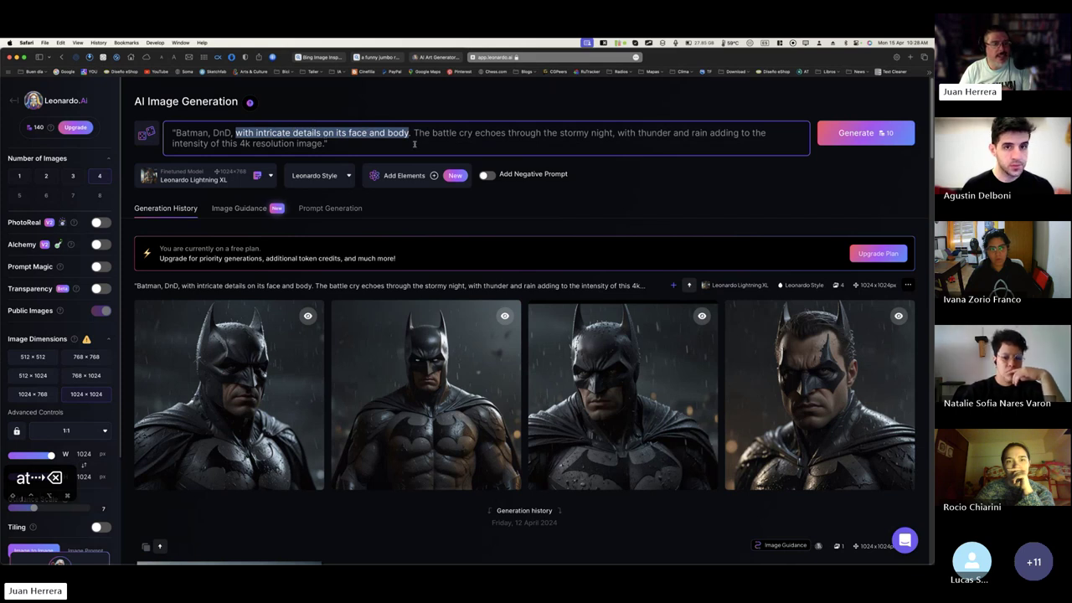
left_click(414, 145)
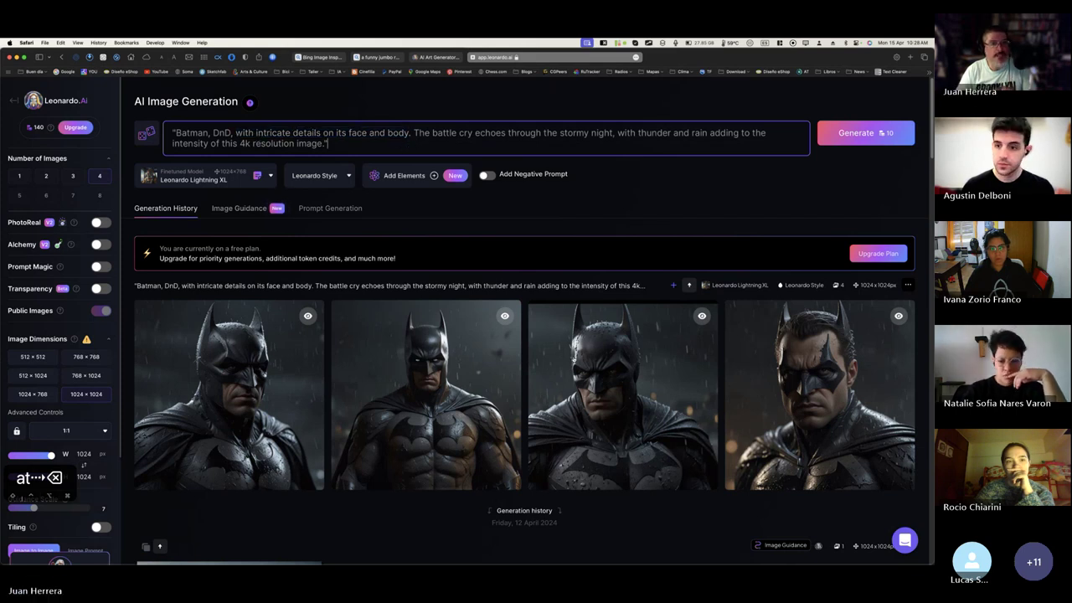
mouse_move(622, 413)
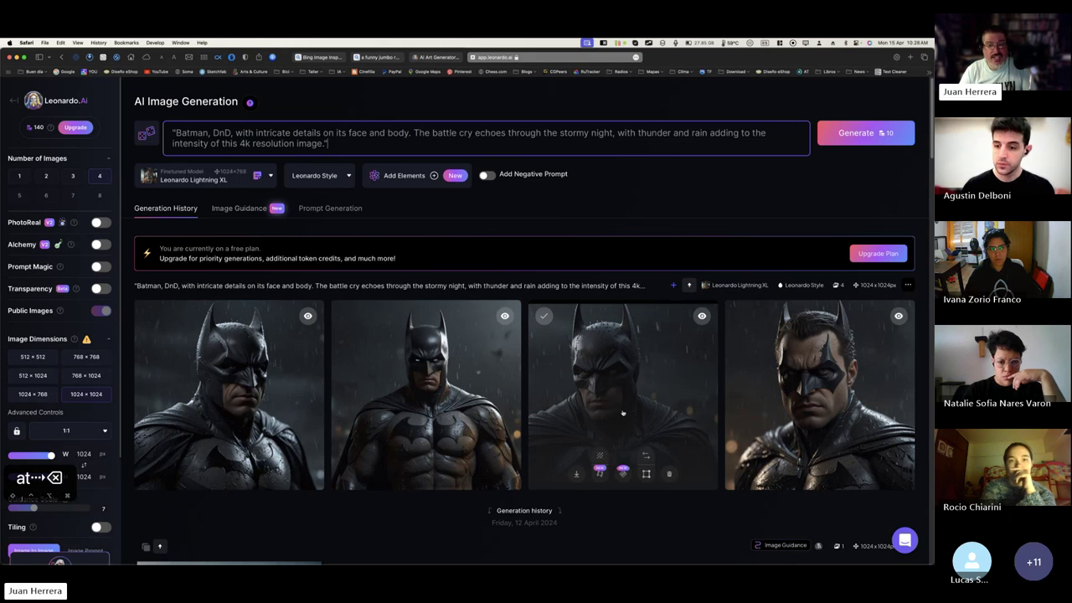
left_click(284, 390)
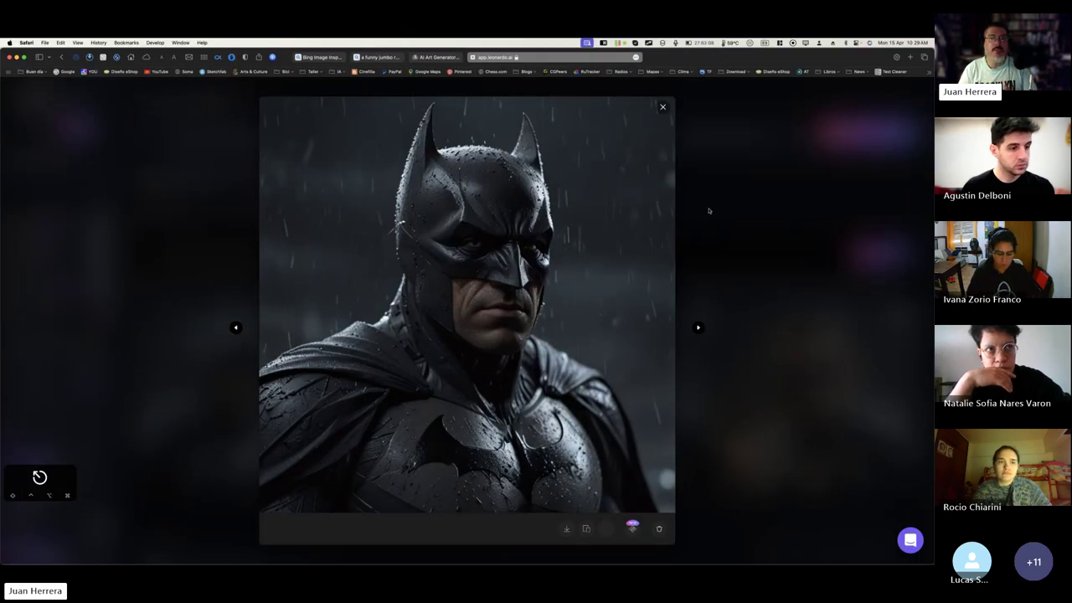
left_click(709, 211)
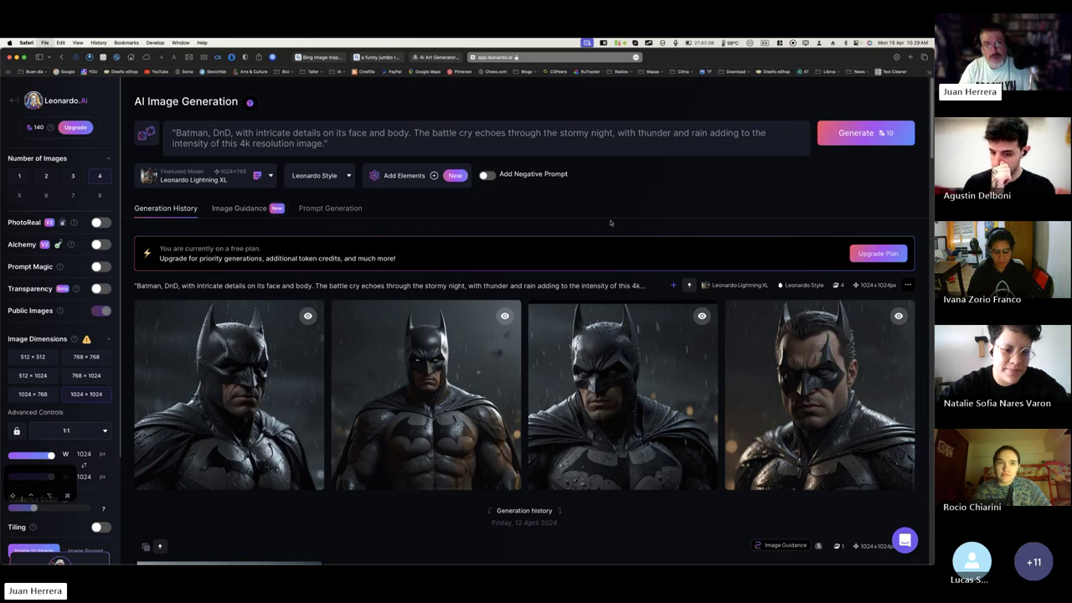
- Open playground.com in a new browser tab
key("super+t")
type("play")
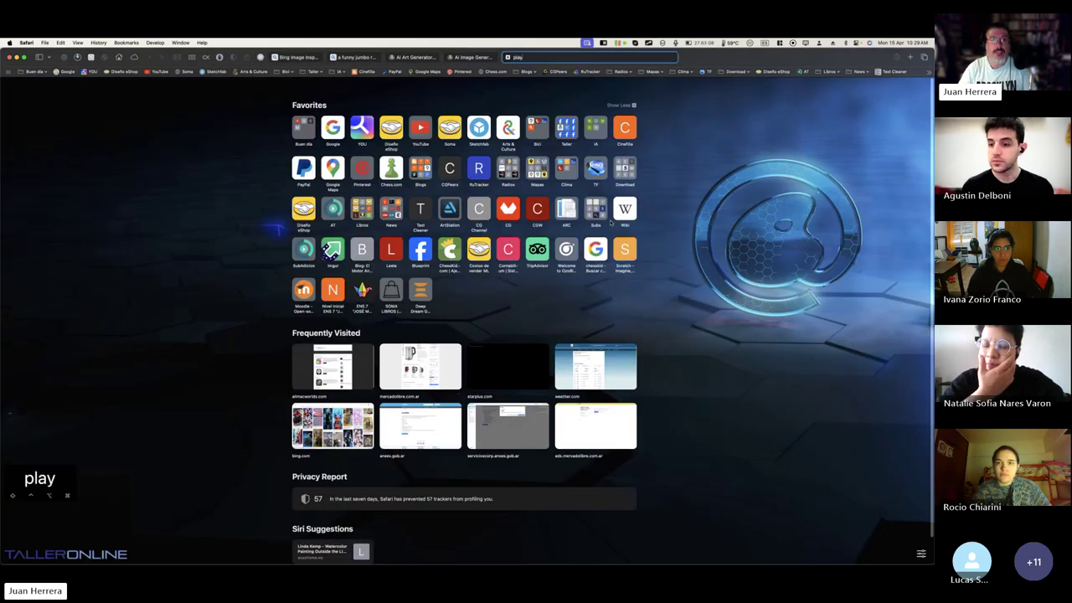
key("Right")
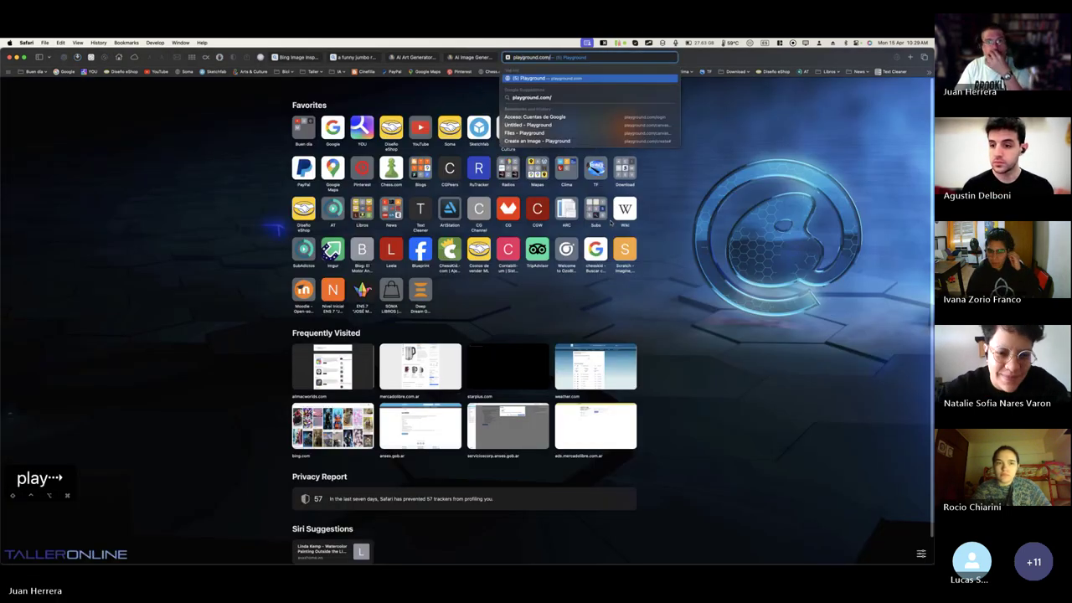
key("Return")
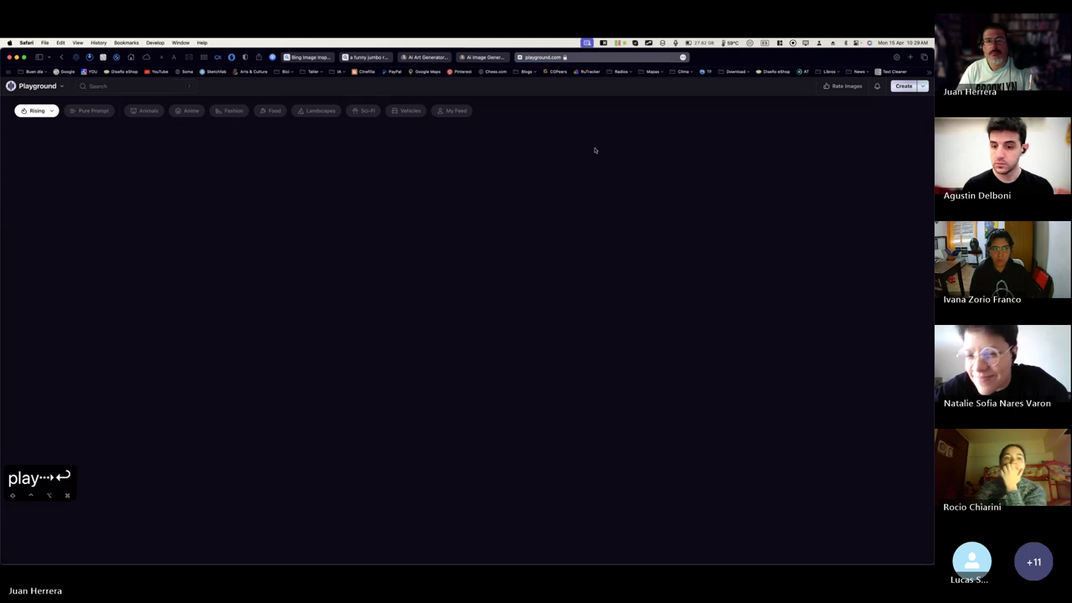
right_click(550, 57)
left_click(764, 399)
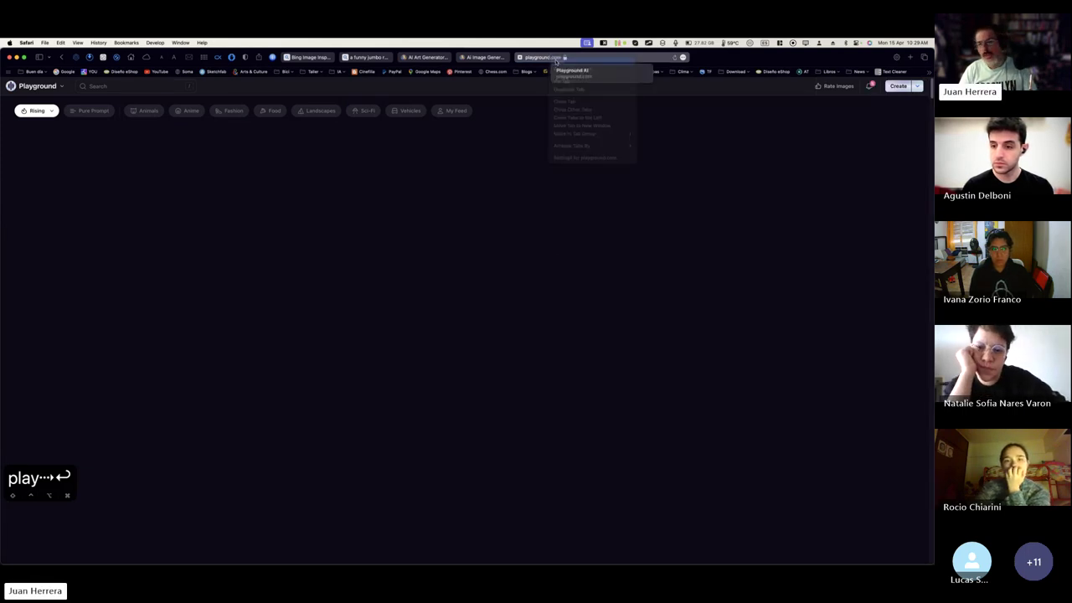
left_click(867, 561)
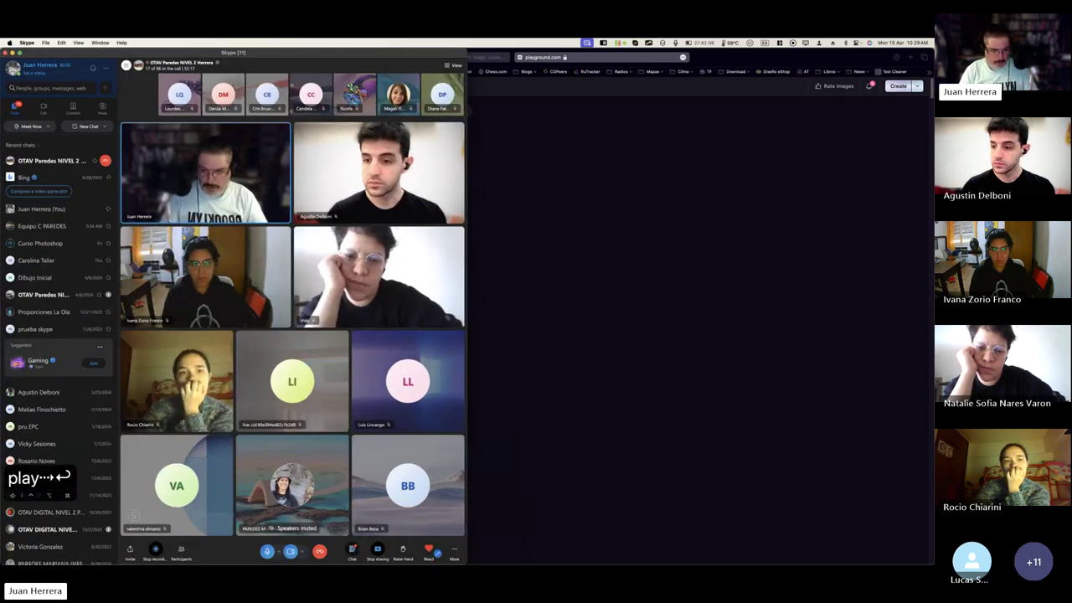
left_click(353, 551)
left_click(361, 548)
type("https://playground.com/")
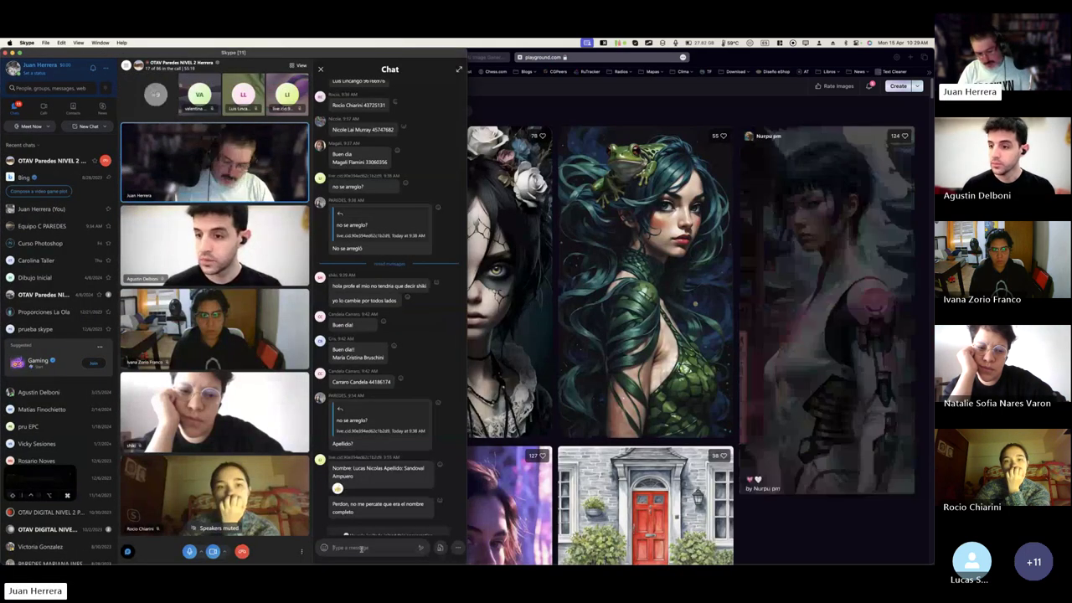
key("Return")
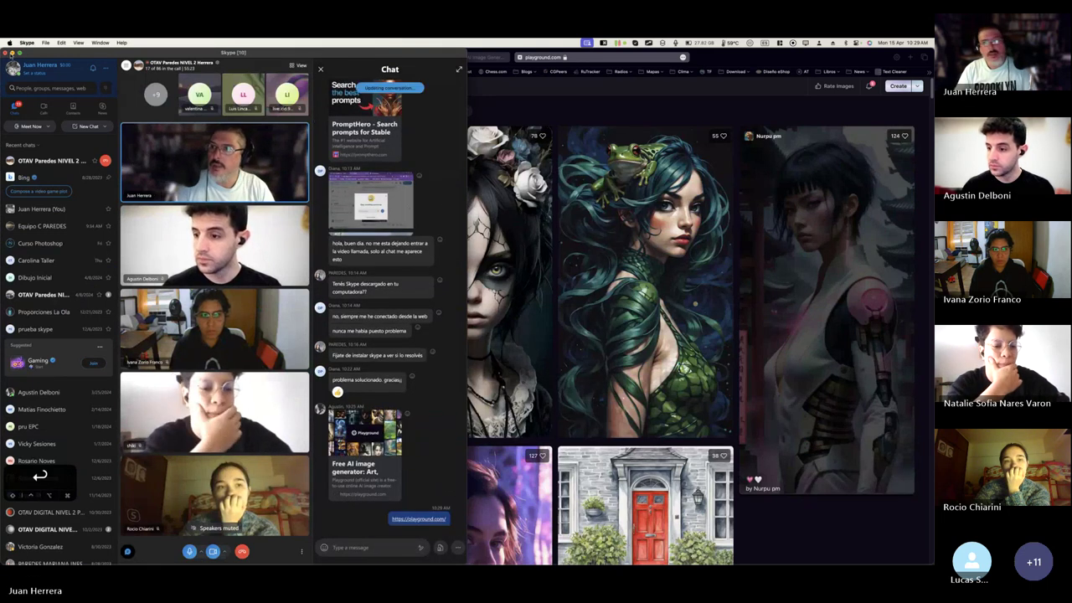
left_click(469, 104)
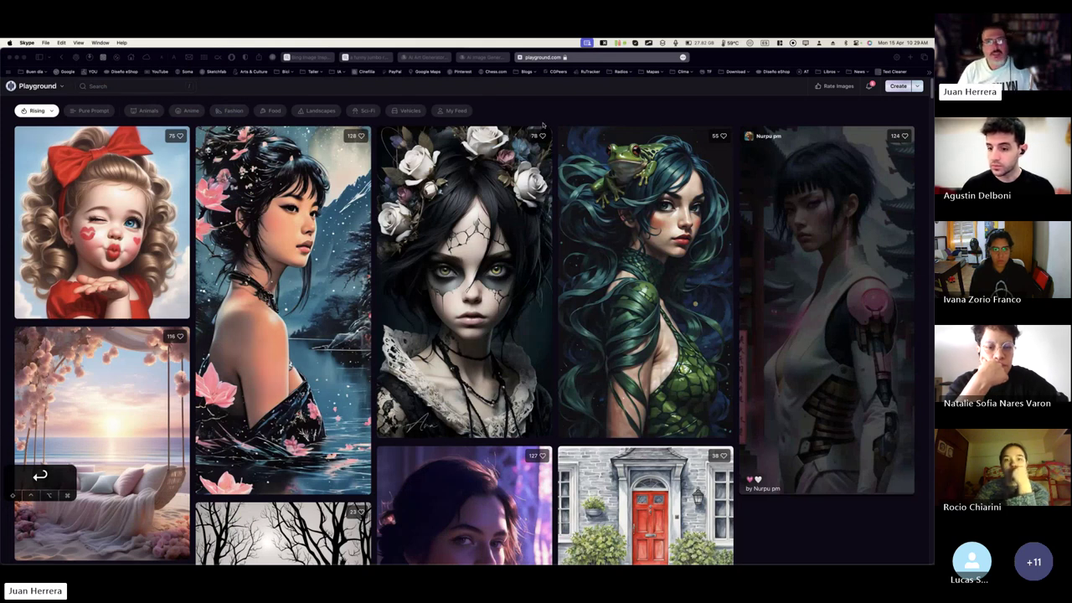
- Switch to the Leonardo.Ai home page and open the community image of the frog in a brown cowboy hat
left_click(538, 118)
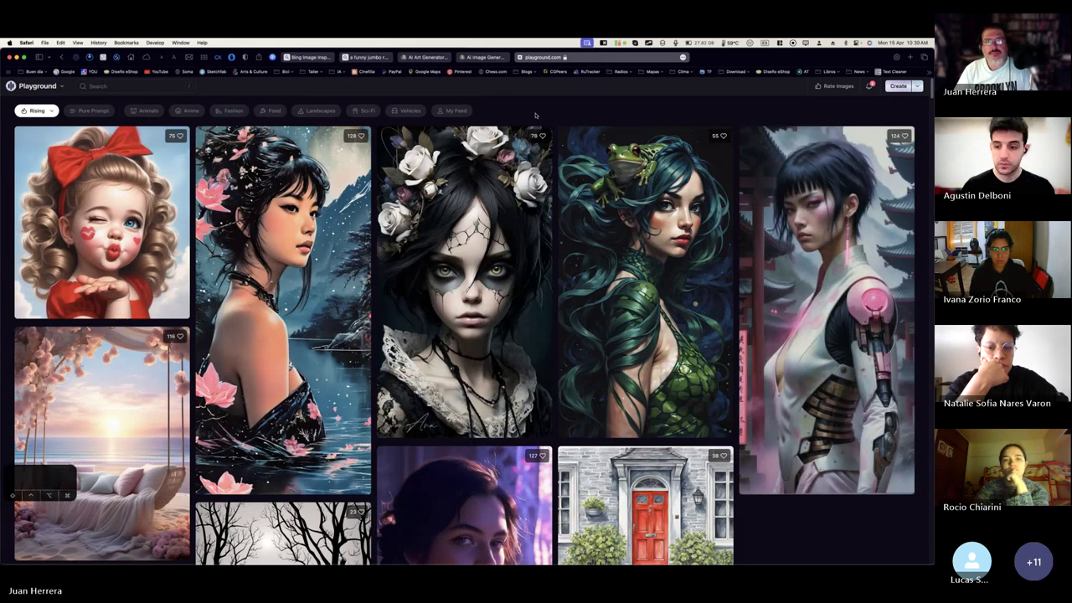
key("ctrl+shift+Tab")
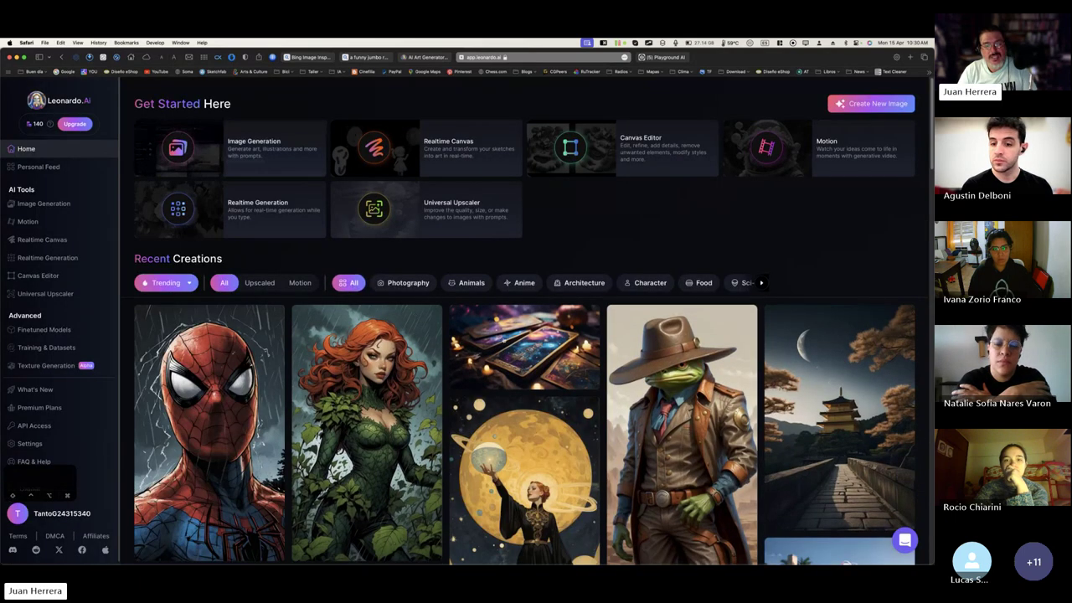
scroll(503, 339, "down", 3)
scroll(503, 340, "down", 2)
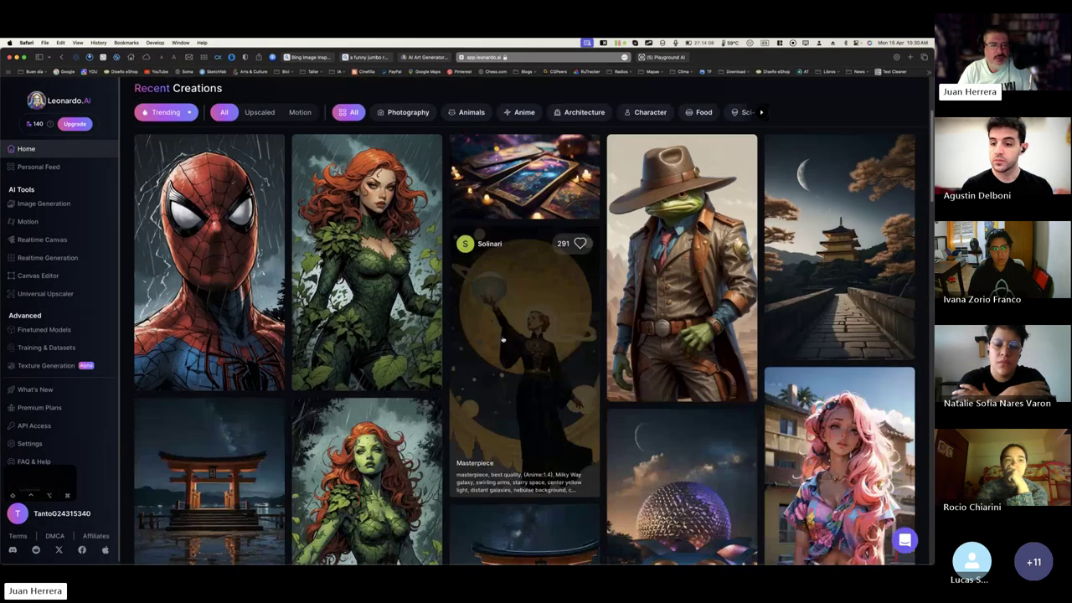
scroll(503, 339, "down", 1)
scroll(497, 338, "down", 1)
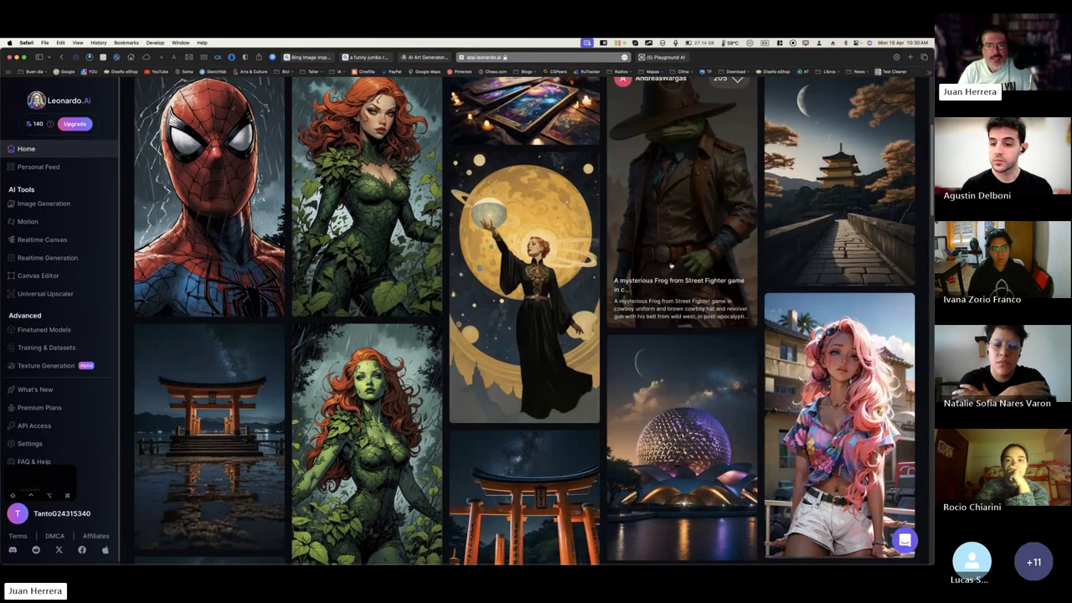
left_click(668, 262)
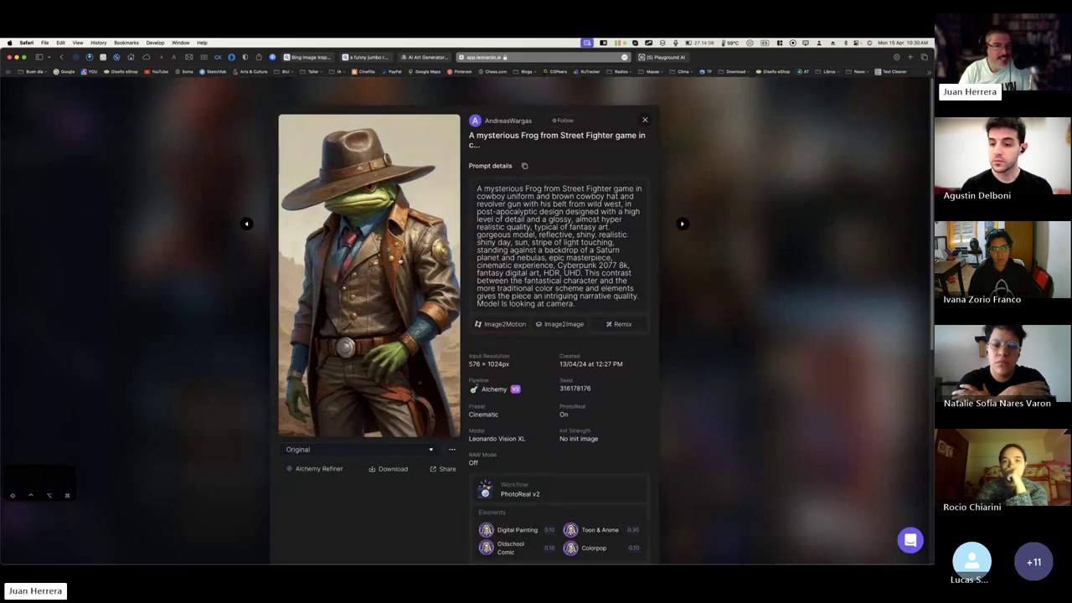
- Highlight "A mysterious Frog" in the image's prompt details and magnify the rest of the prompt for reading
left_click_drag(478, 190, 546, 190)
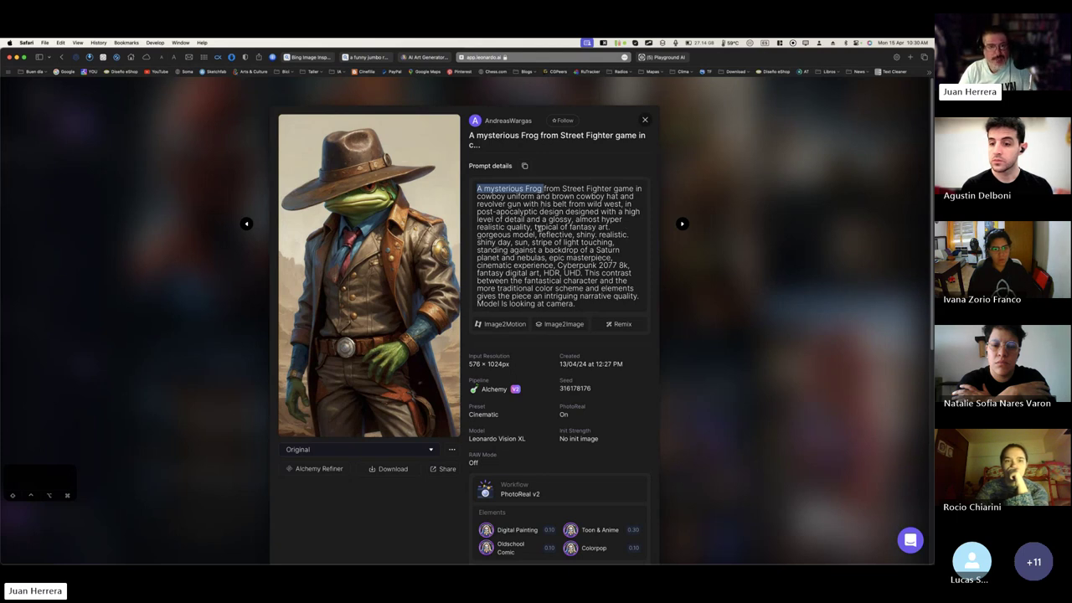
key("alt+super+z")
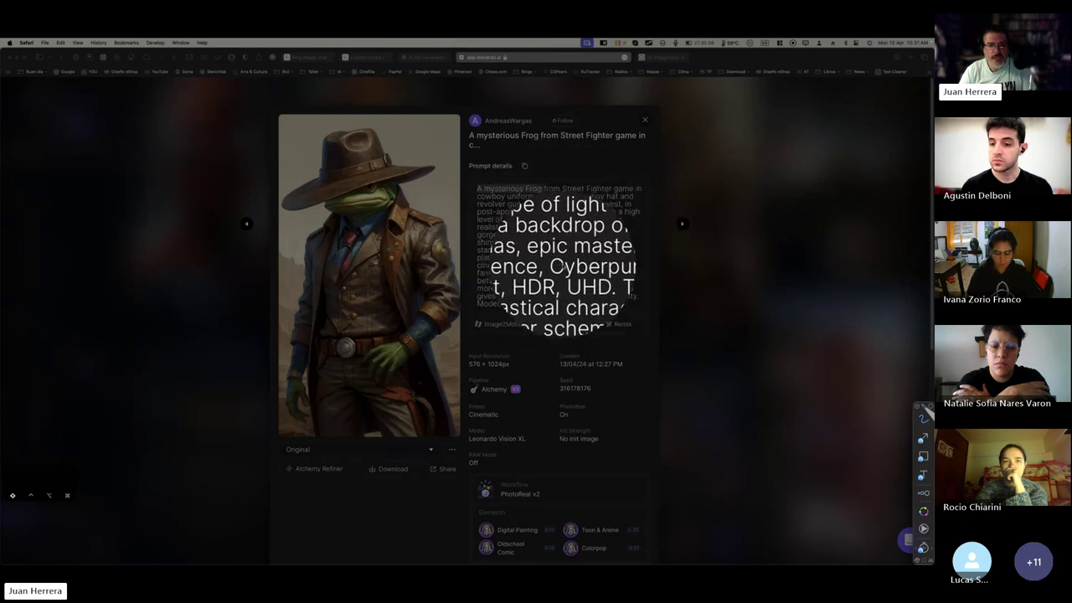
scroll(562, 260, "up", 2)
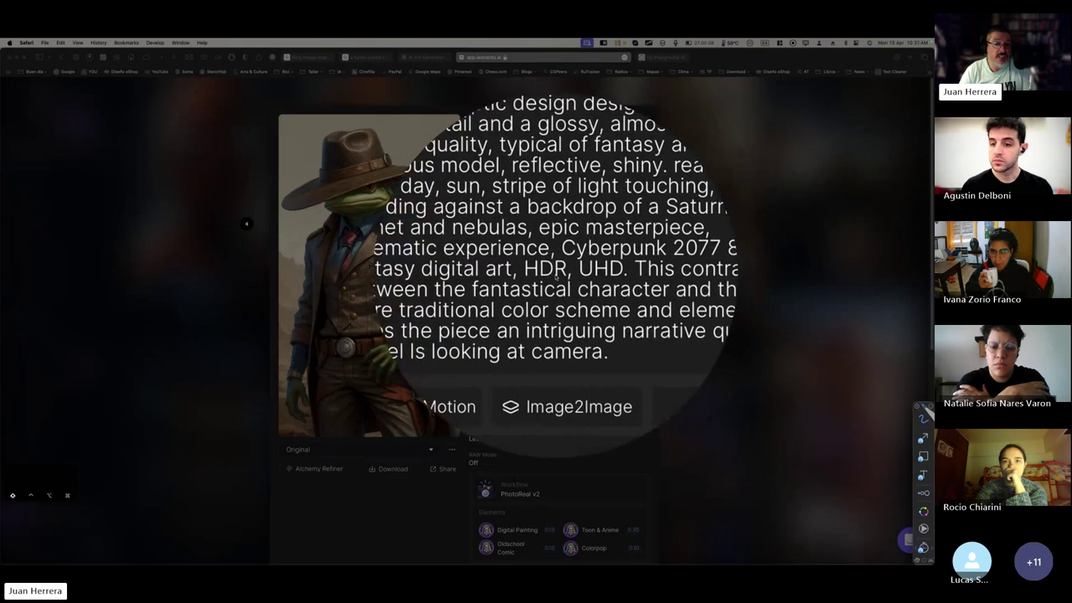
key("Escape")
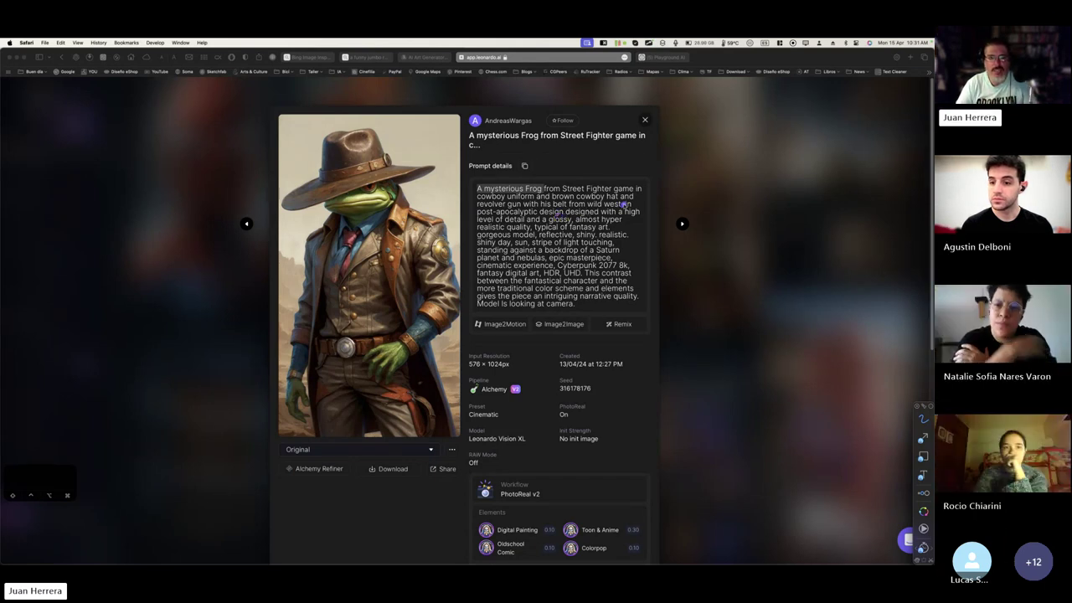
- Circle the descriptive wording of the frog prompt with the annotation pen, clear the markings and close the image details
mouse_move(624, 203)
left_mouse_down()
mouse_move(640, 206)
mouse_move(649, 230)
mouse_move(644, 295)
mouse_move(622, 311)
mouse_move(517, 312)
mouse_move(456, 283)
mouse_move(469, 222)
mouse_move(512, 209)
mouse_move(629, 207)
left_mouse_up()
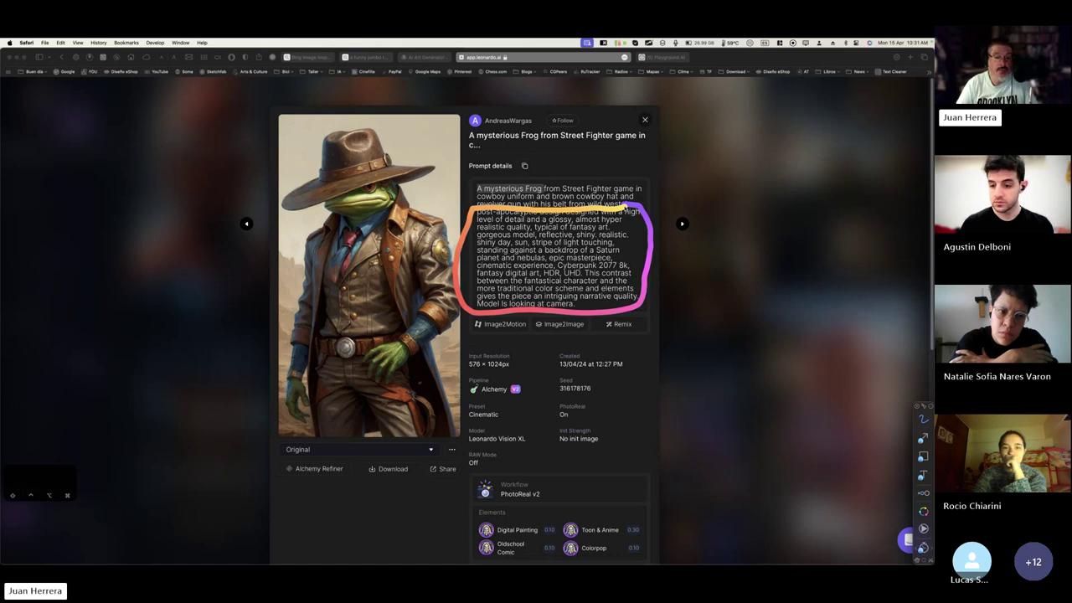
mouse_move(627, 209)
left_mouse_down()
mouse_move(608, 252)
mouse_move(550, 268)
mouse_move(587, 280)
left_mouse_up()
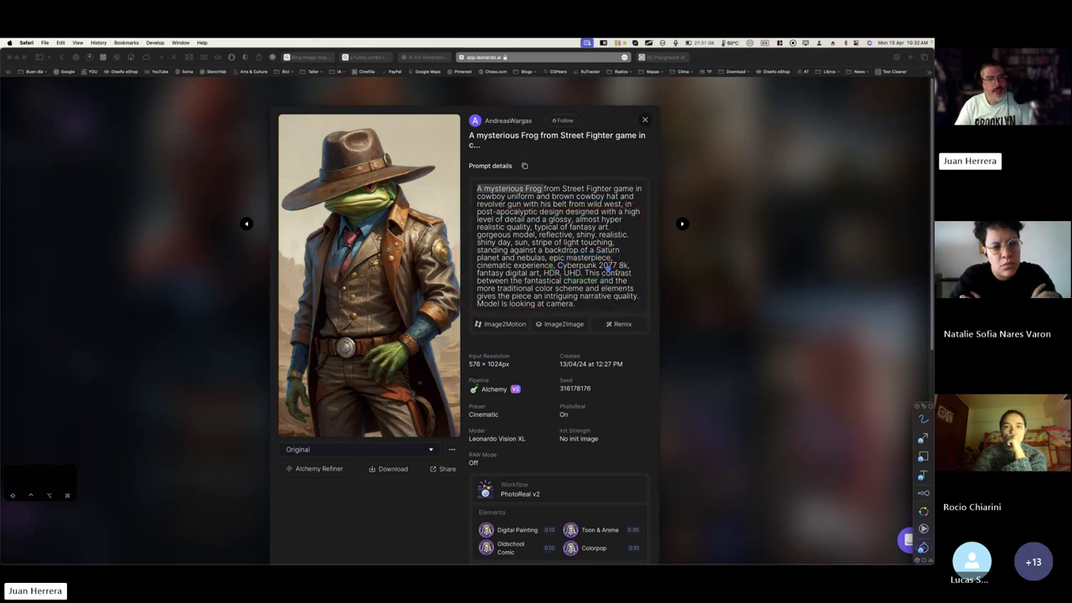
key("Escape")
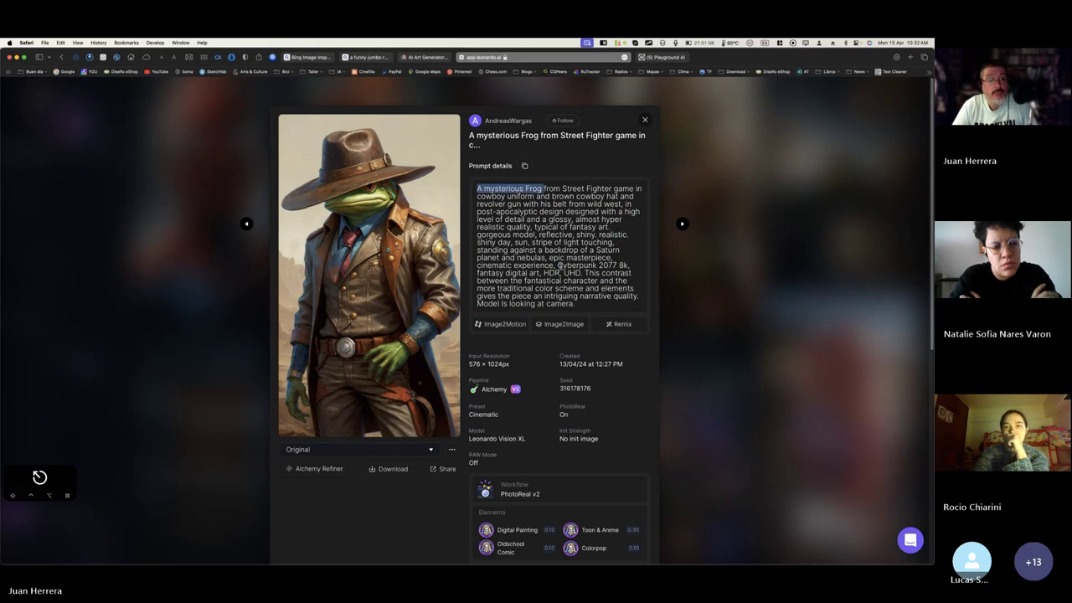
left_click(645, 122)
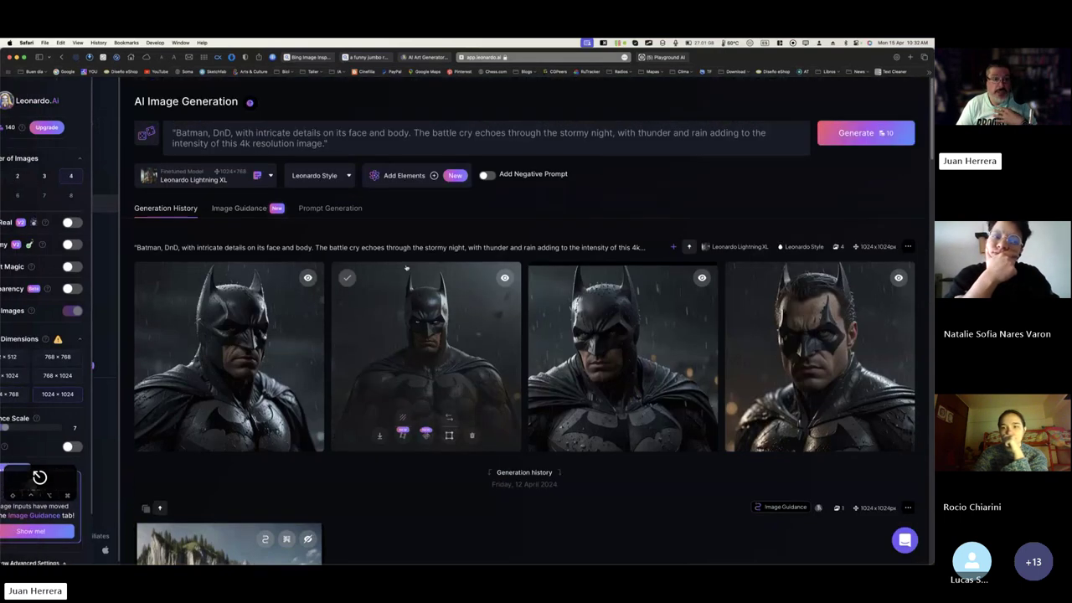
- Point out the phrases "4k resolution image" and "The battle" by highlighting them in the Batman prompt
left_click(323, 143)
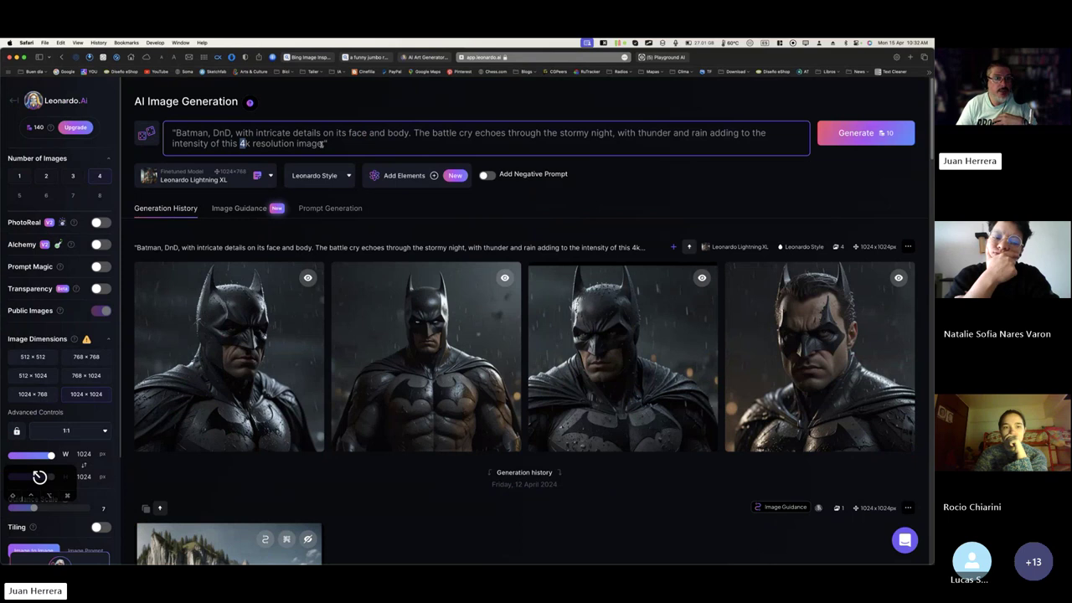
left_click_drag(322, 144, 324, 144)
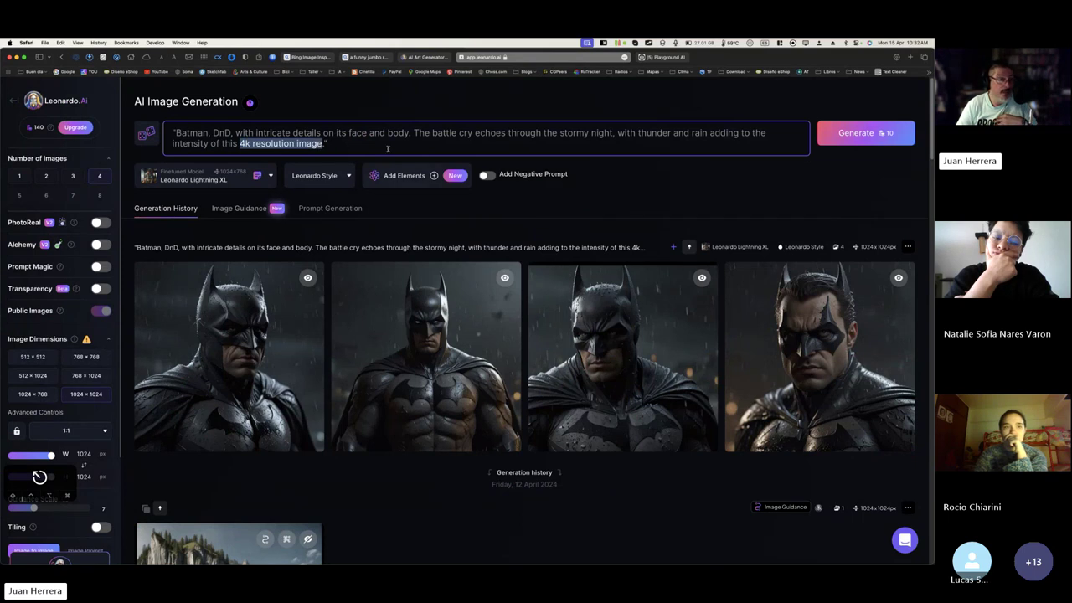
left_click(356, 146)
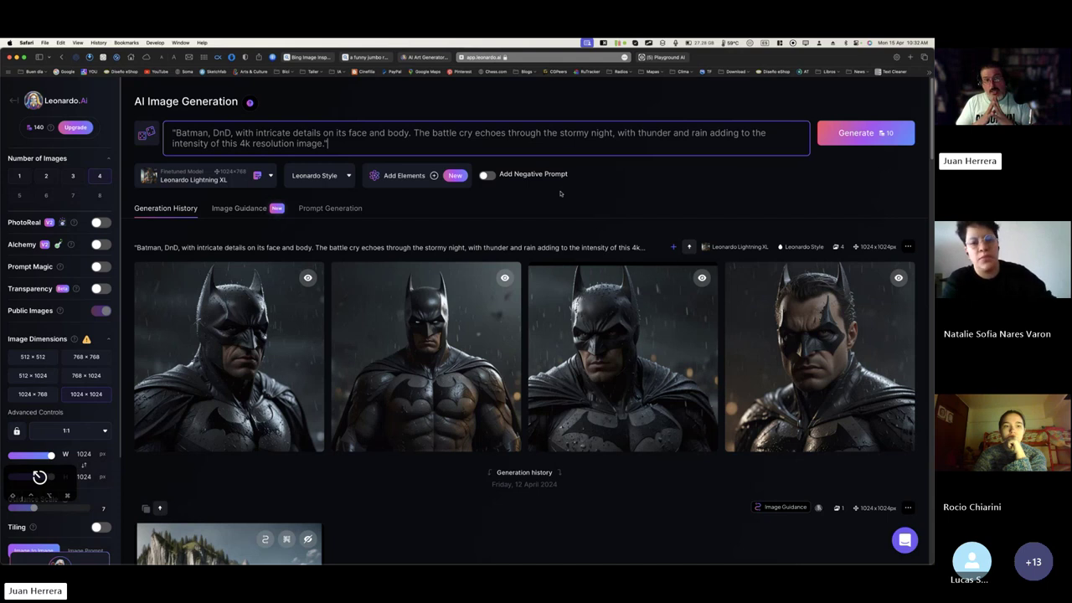
left_click(412, 133)
left_click(458, 132, "shift")
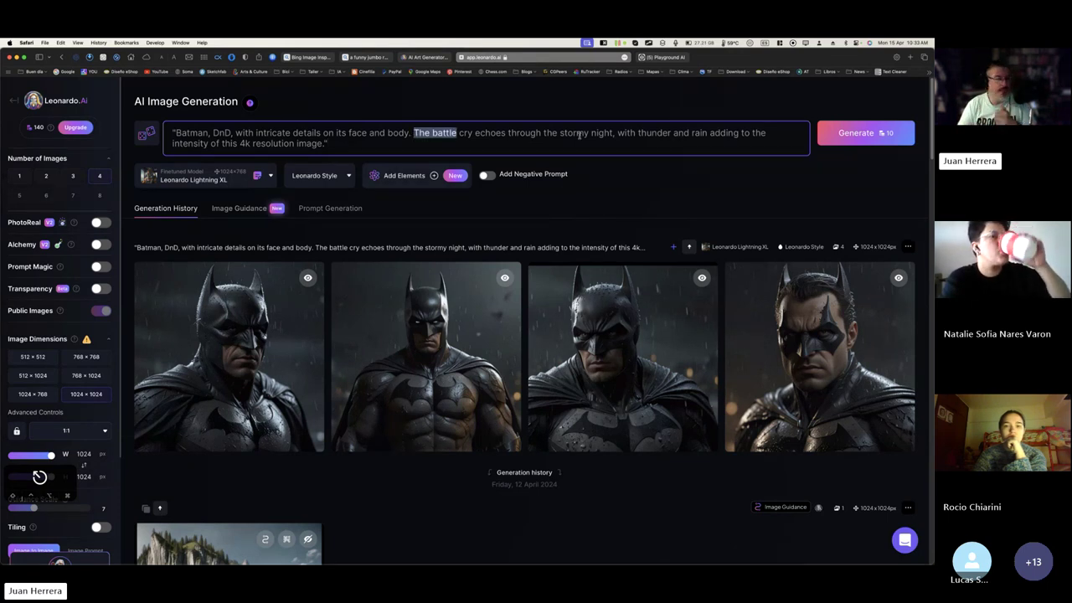
left_click(533, 149)
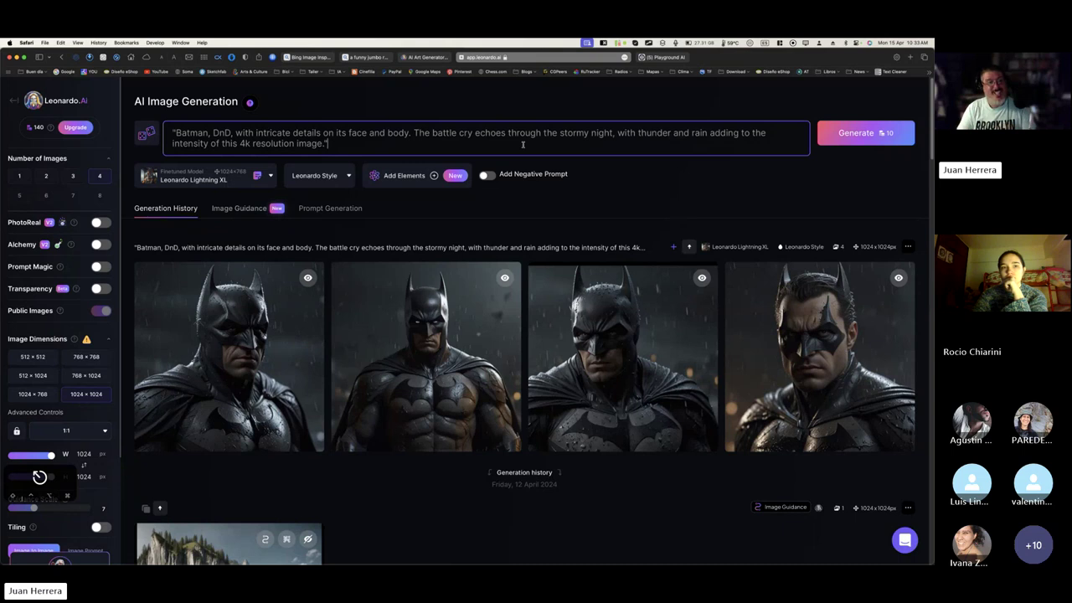
- Review the image dimension and guidance settings alongside the Batman prompt and its generated images
scroll(105, 331, "down", 3)
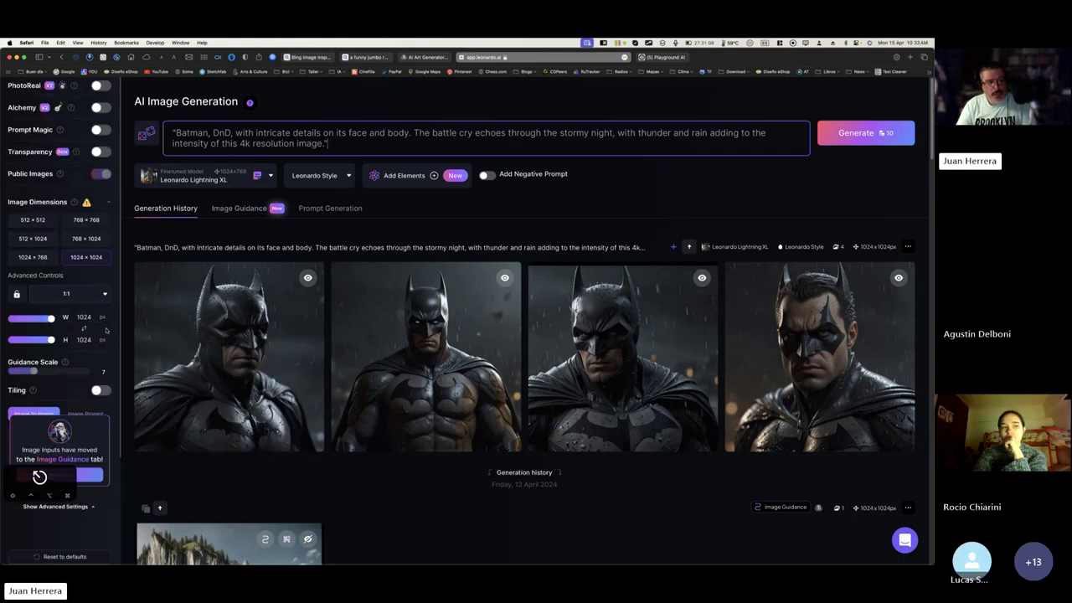
scroll(106, 331, "down", 1)
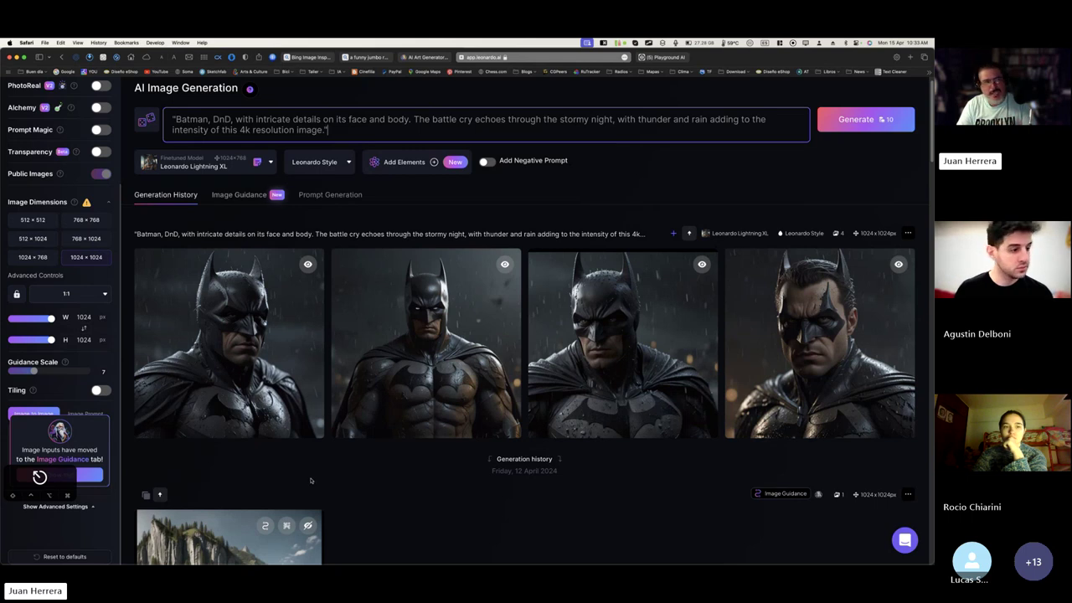
scroll(310, 480, "up", 1)
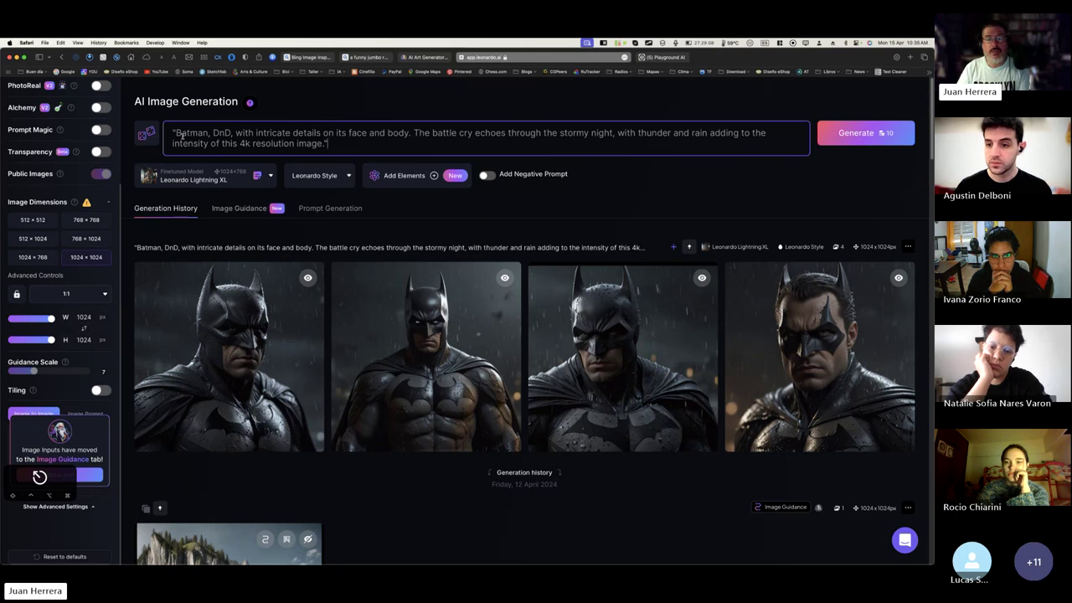
left_click(362, 144)
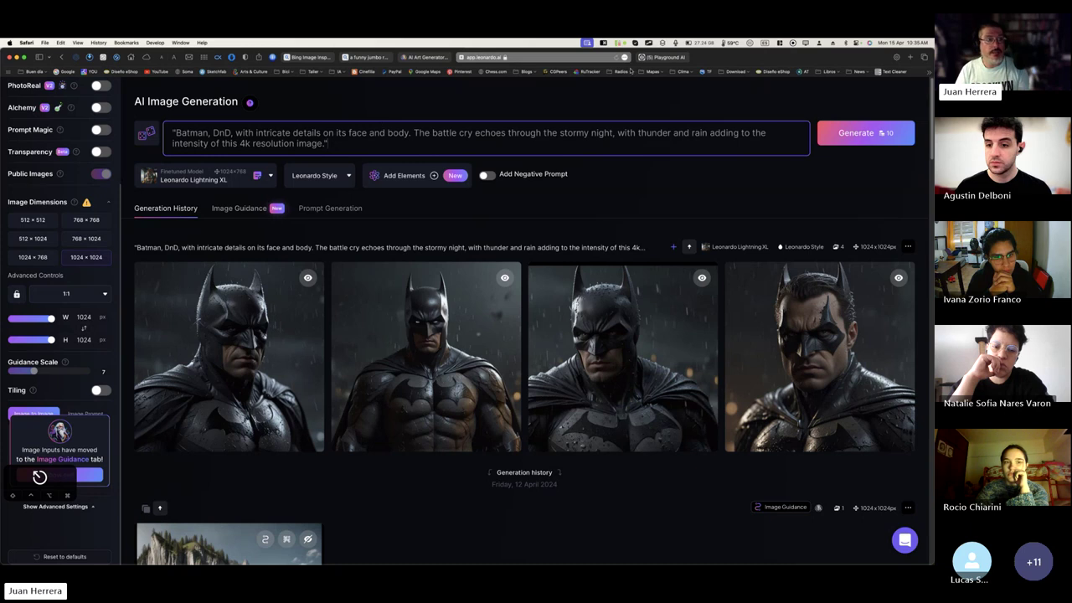
- Switch to the Playground page and inspect the details of "The Rebel Fairy Daughter" and the woman with pink flowers
left_click(666, 57)
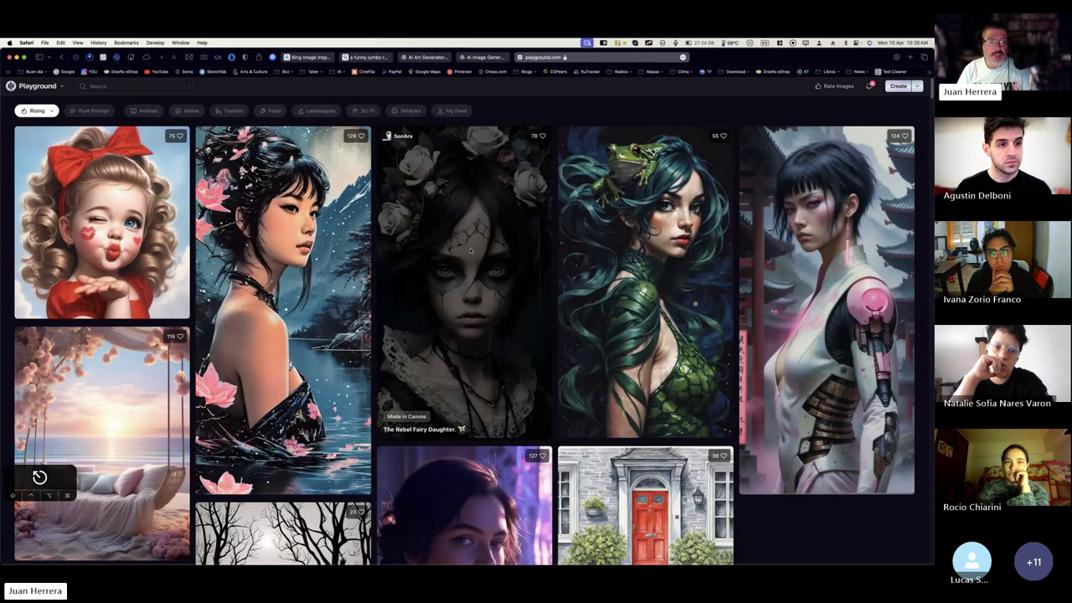
left_click(474, 285)
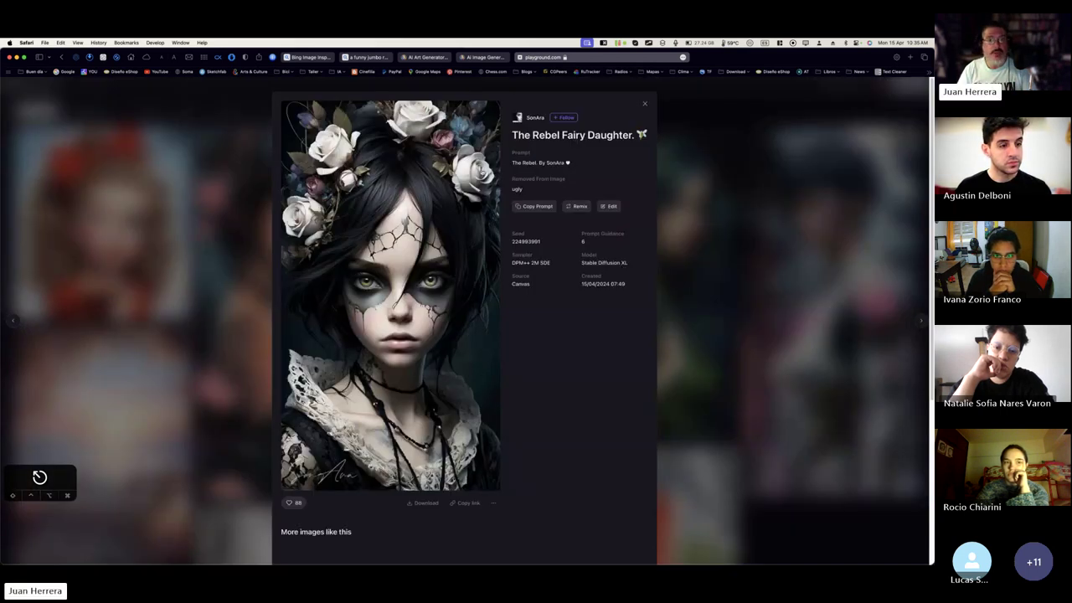
left_click(203, 172)
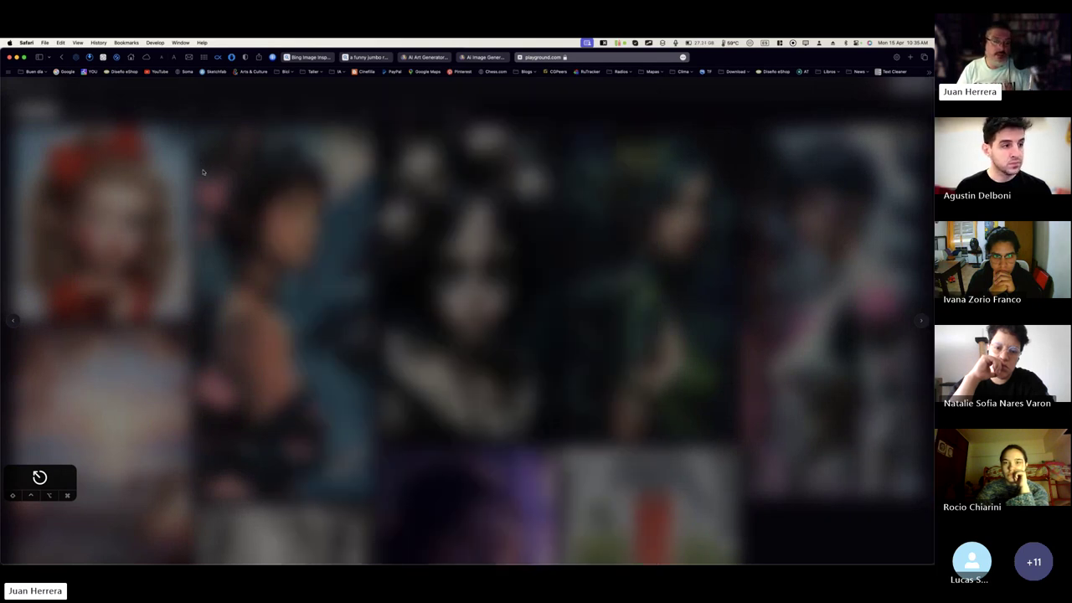
left_click(290, 105)
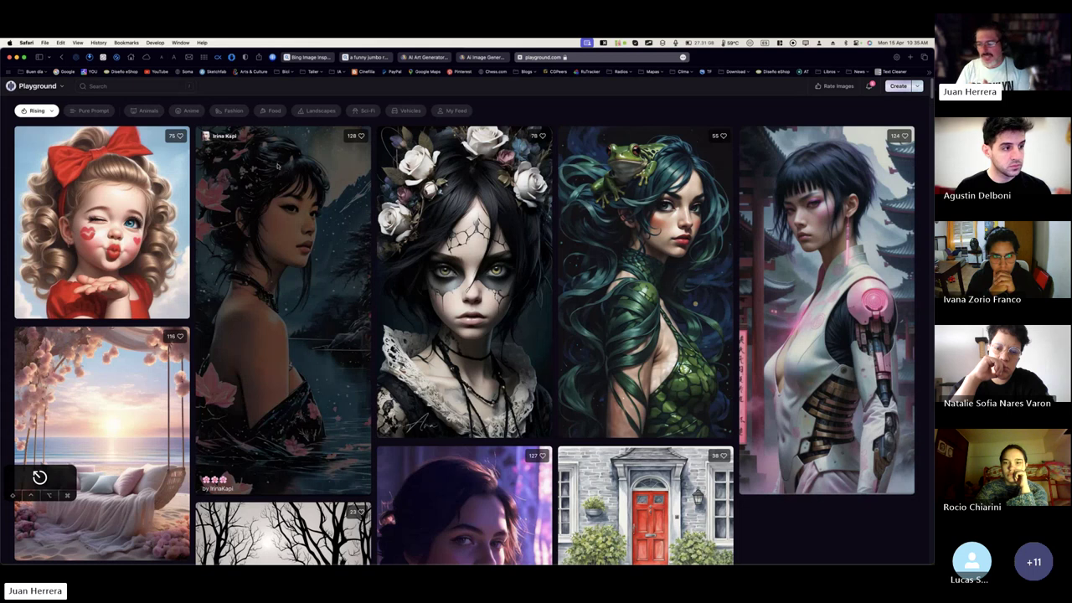
left_click(276, 165)
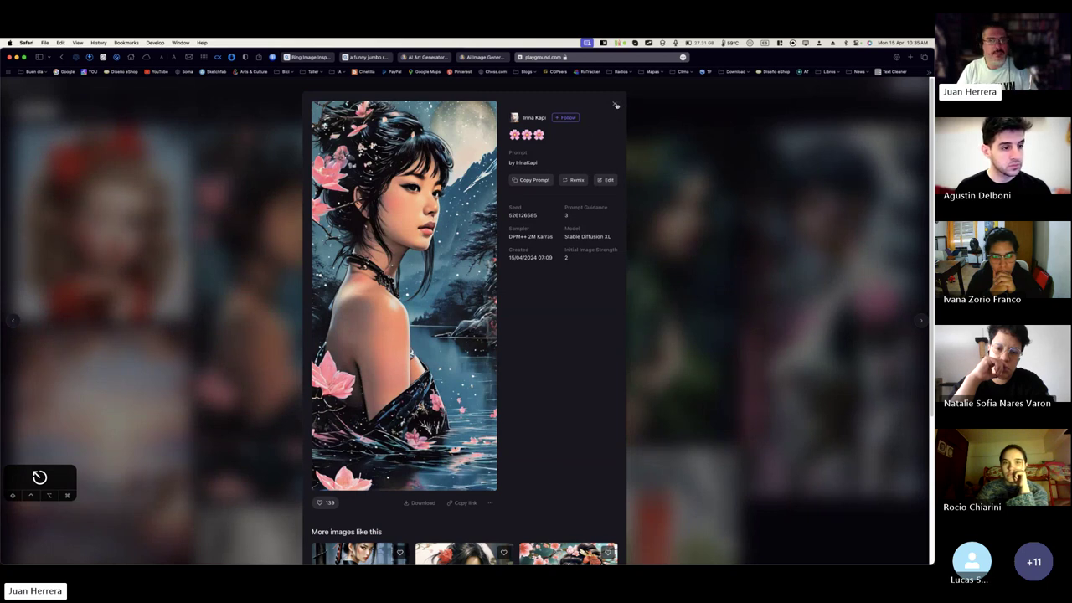
left_click(709, 202)
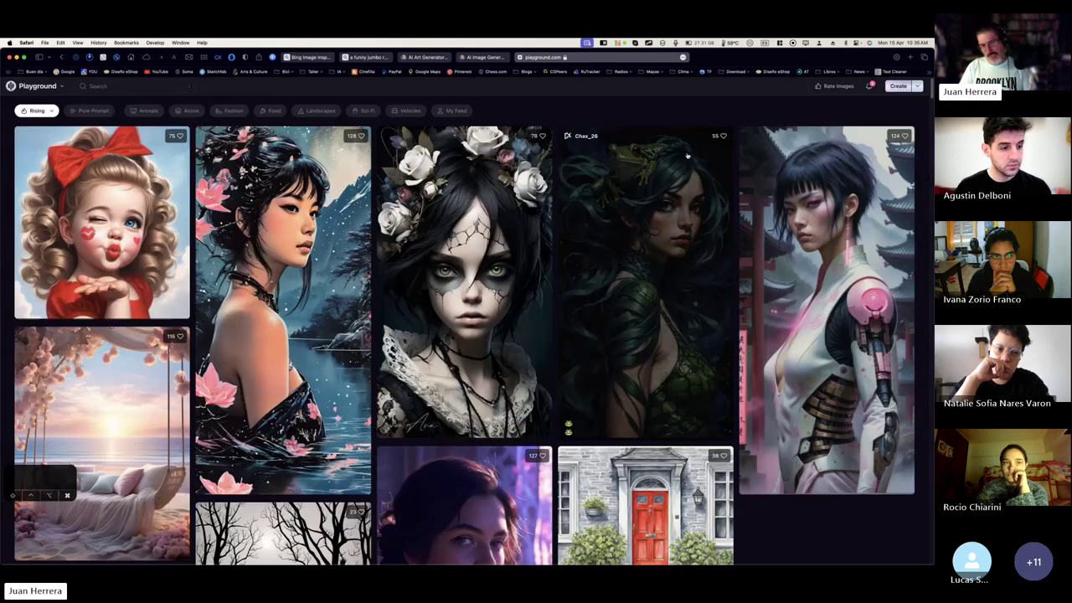
- Hide Safari and the Keynote presentation, and close the Finder search window to clear the desktop
key("super+h")
key("super+Tab")
key("super+Tab")
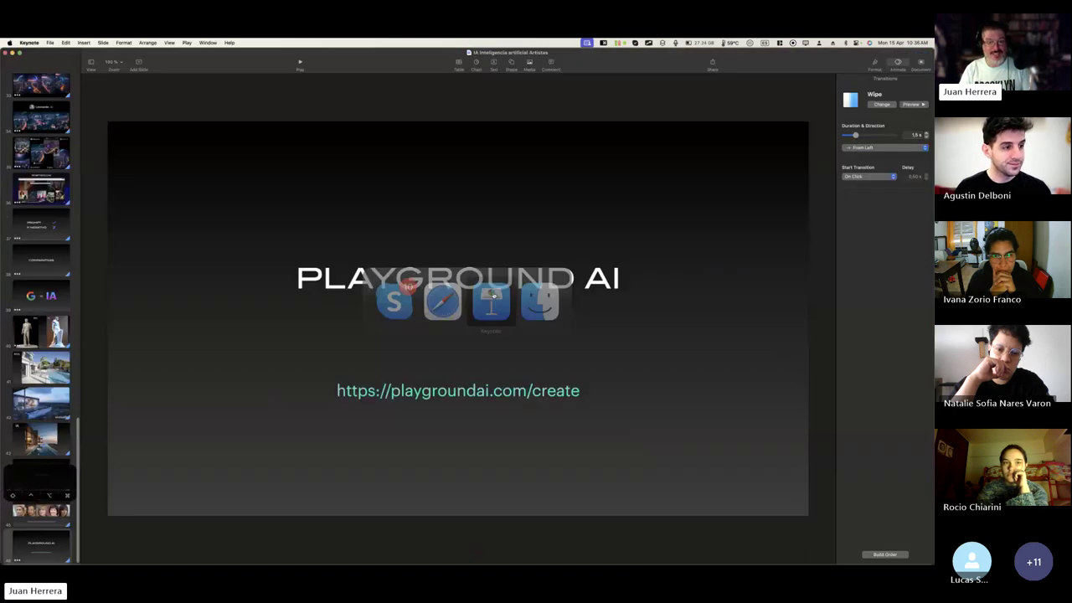
key("super+h")
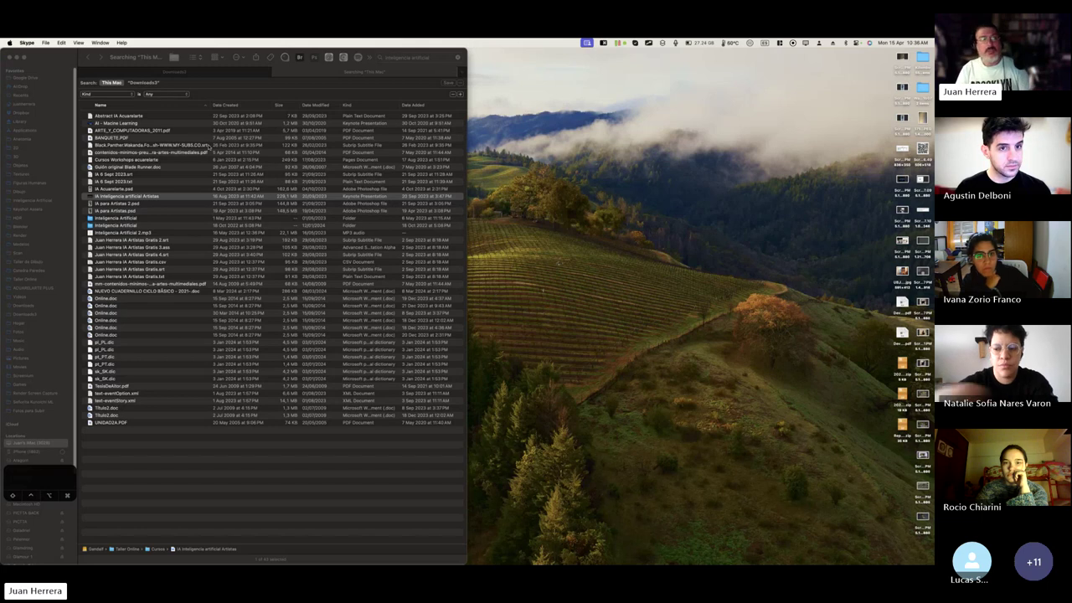
key("x")
key("Return")
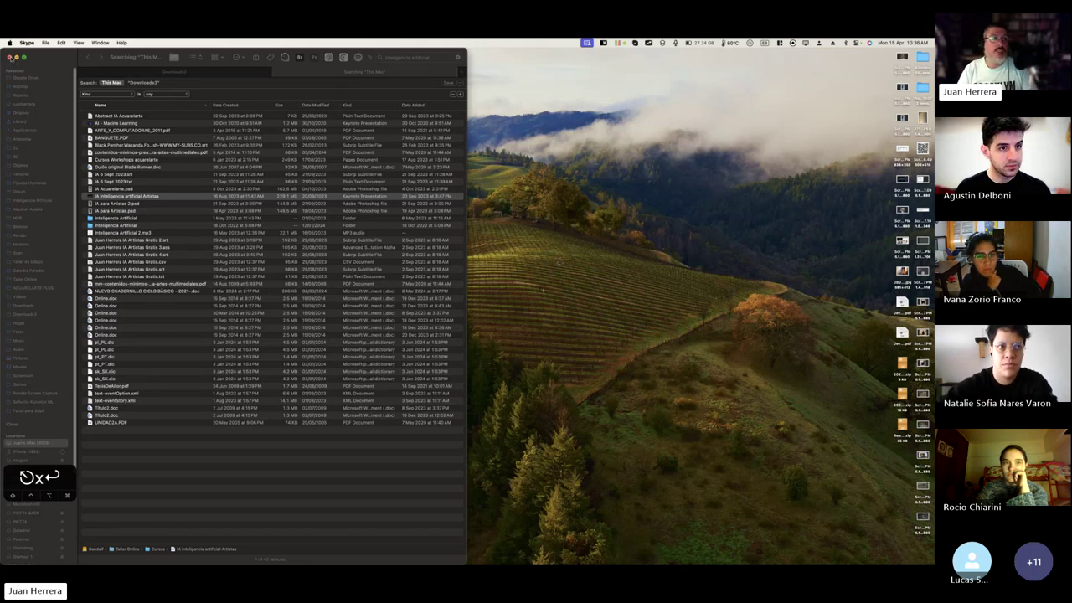
left_click(11, 59)
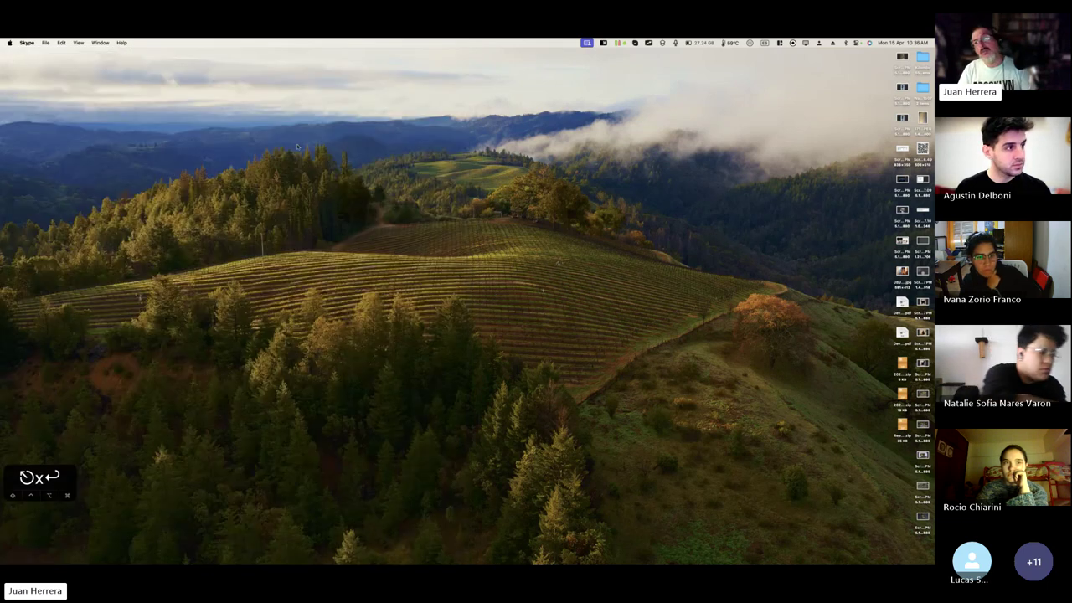